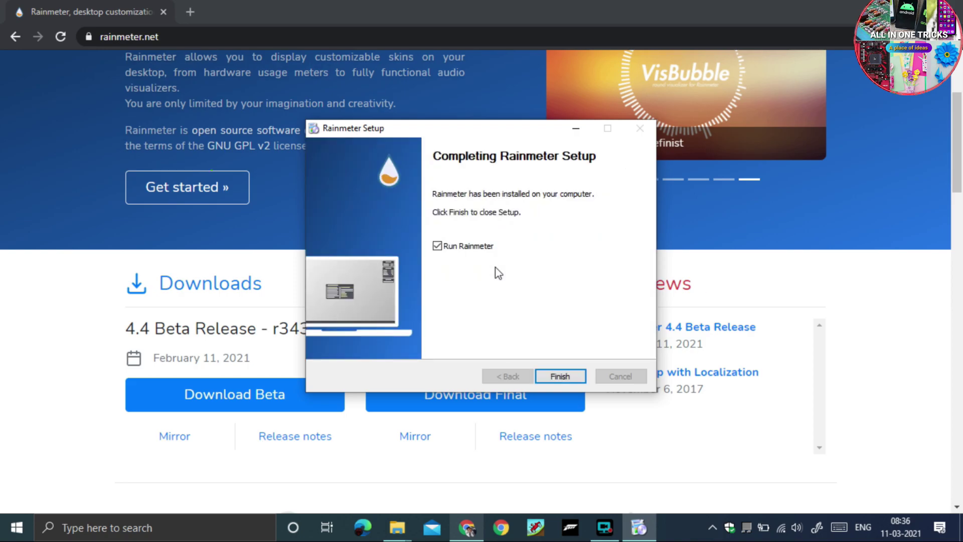
Finish the Rainmeter setup with the option to run Rainmeter enabled.
left_click(561, 377)
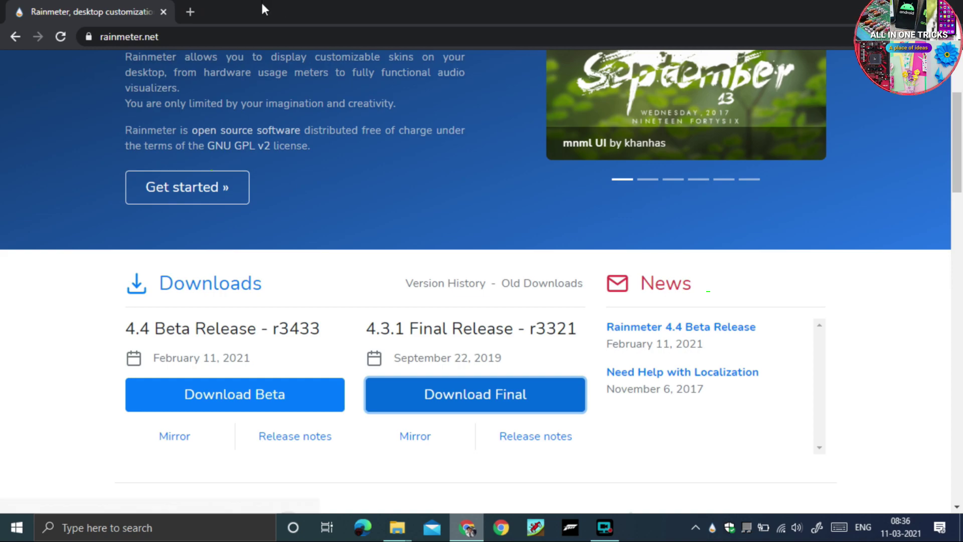
Search Google for "asua rog walpaper" in a new browser tab and show the image results.
left_click(197, 12)
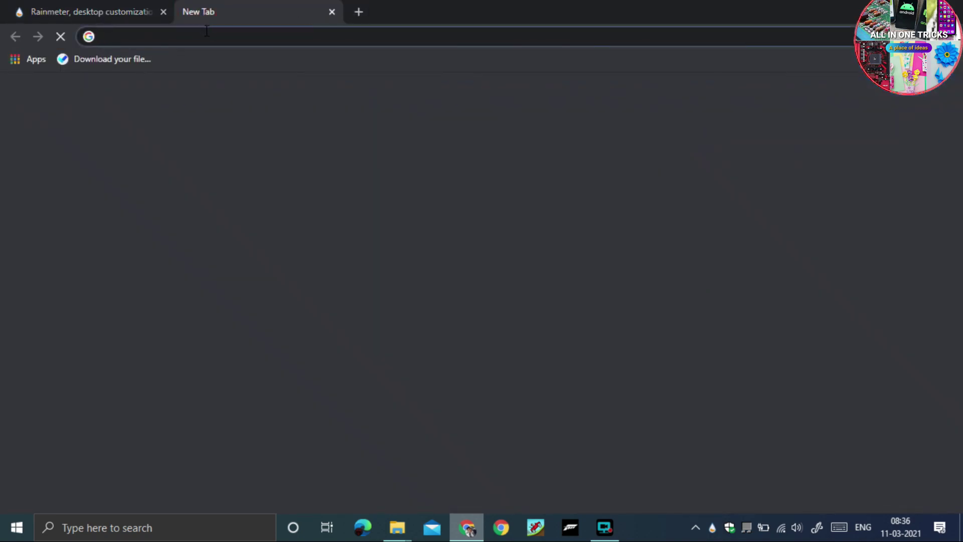
left_click(206, 33)
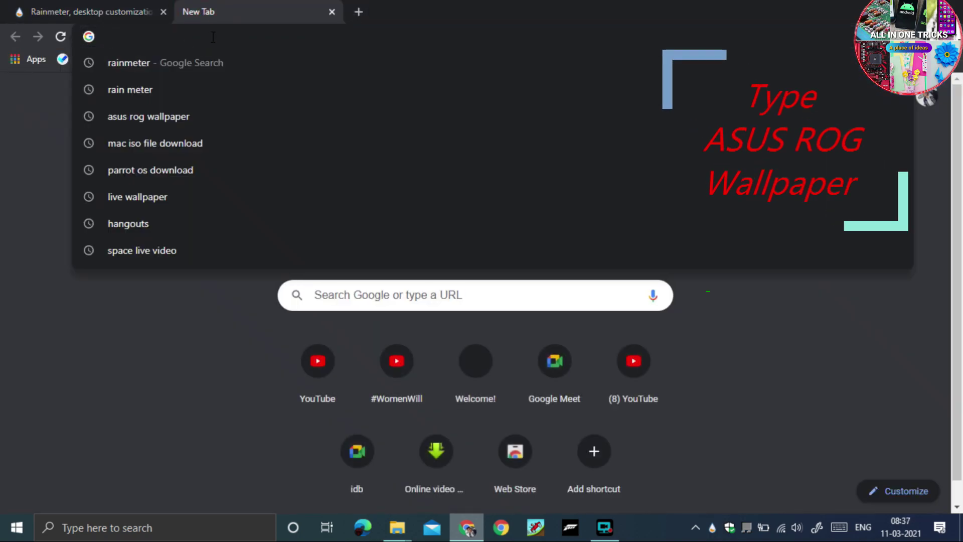
type("asua ")
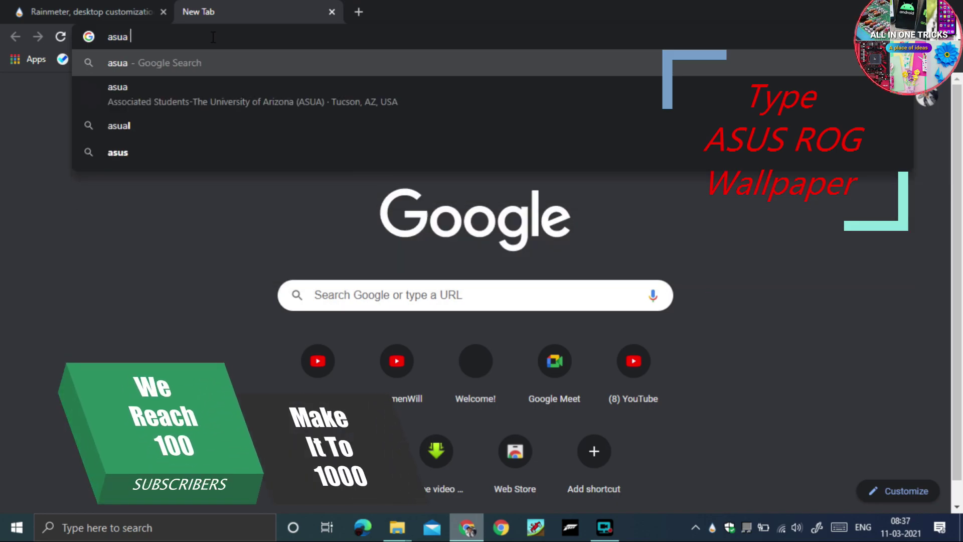
type("ro")
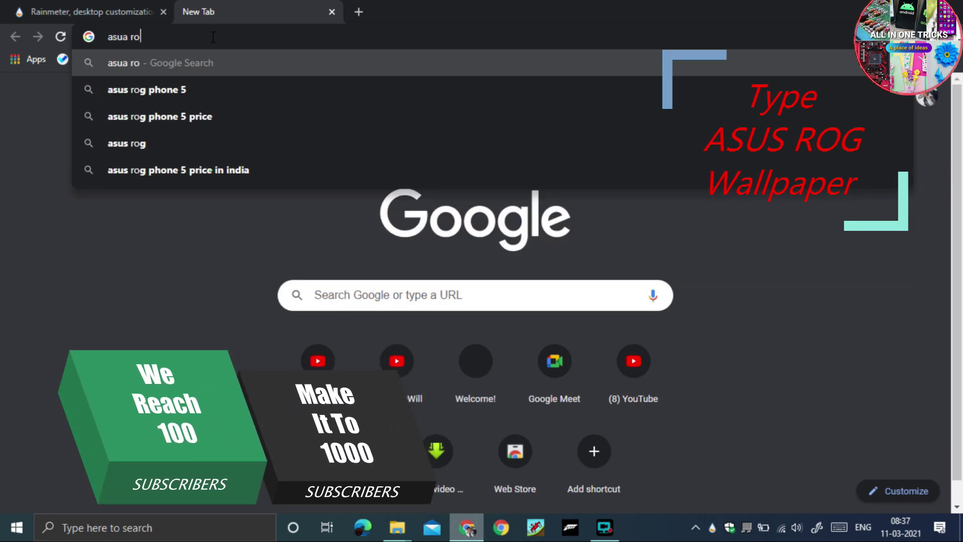
type("g")
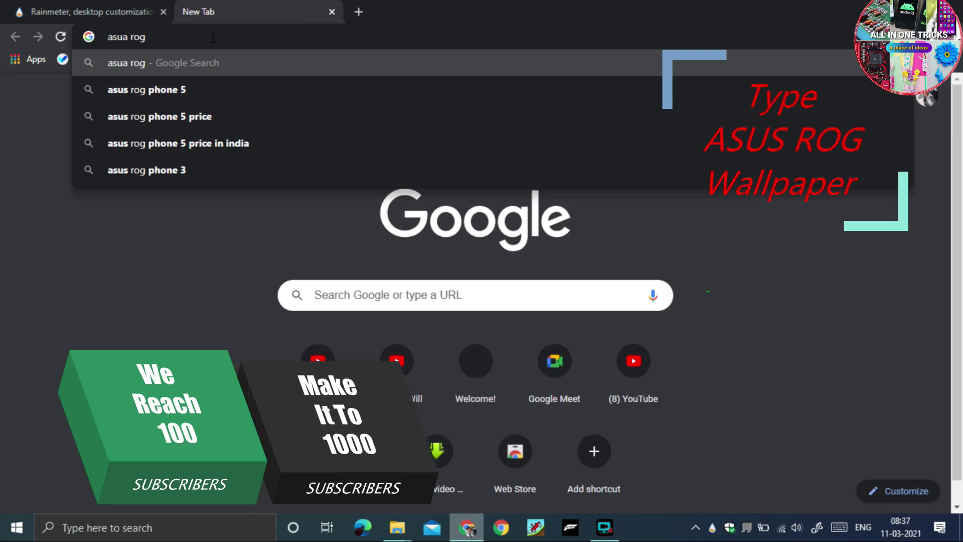
type(" walpa")
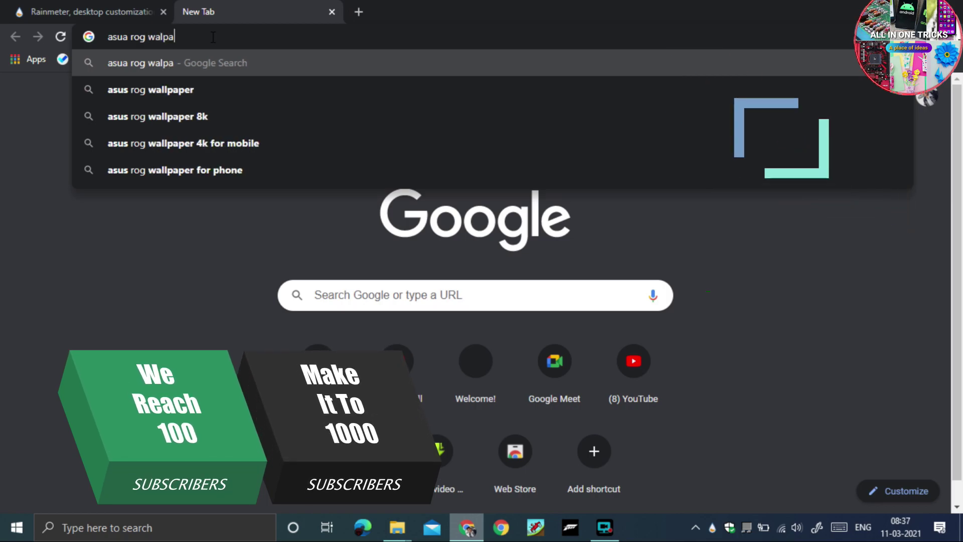
type("per")
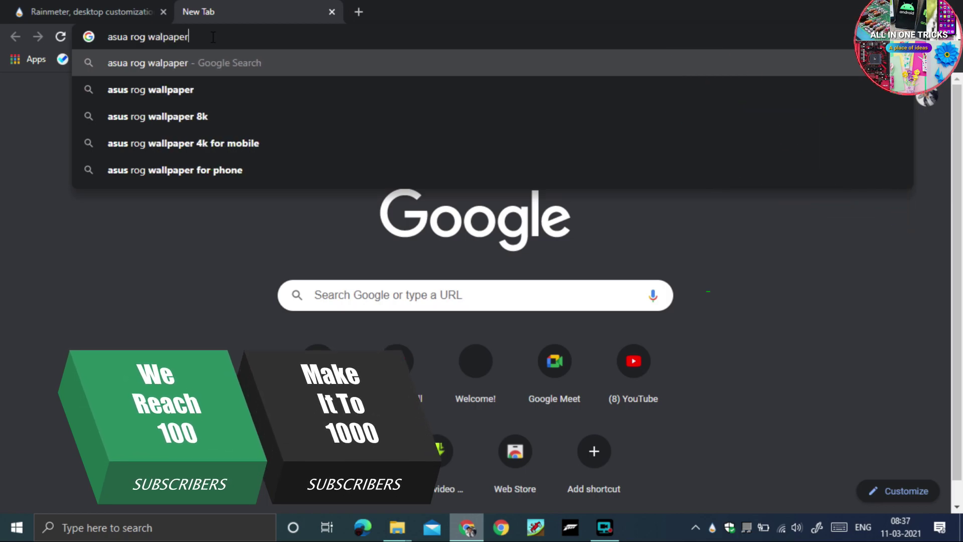
key("Return")
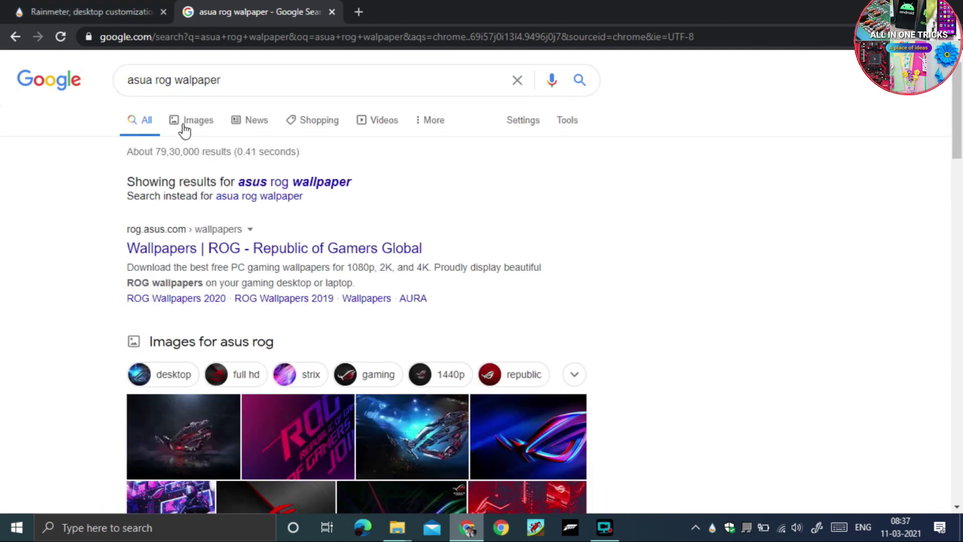
left_click(186, 128)
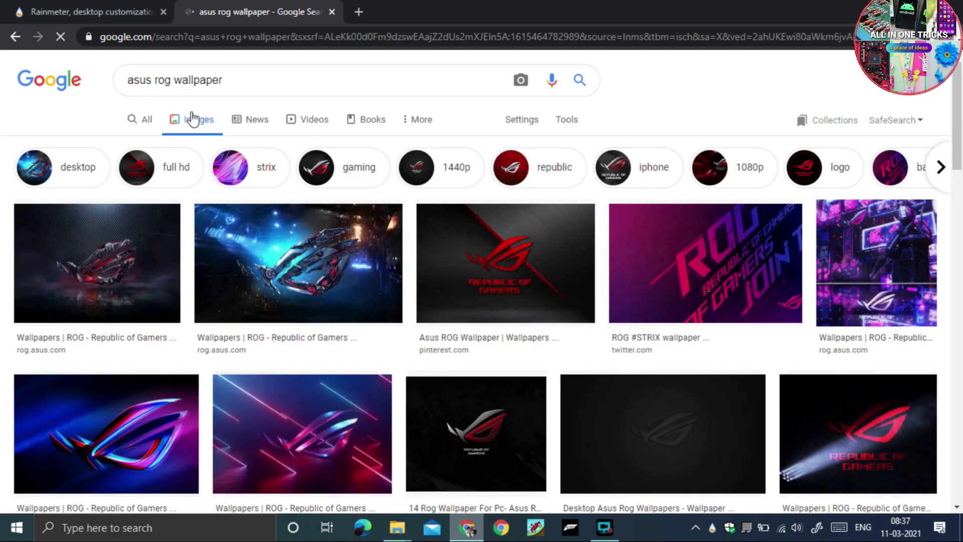
Save the black and red Republic of Gamers wallpaper from Pinterest to the Desktop as a PNG image.
scroll(201, 123, "down", 2)
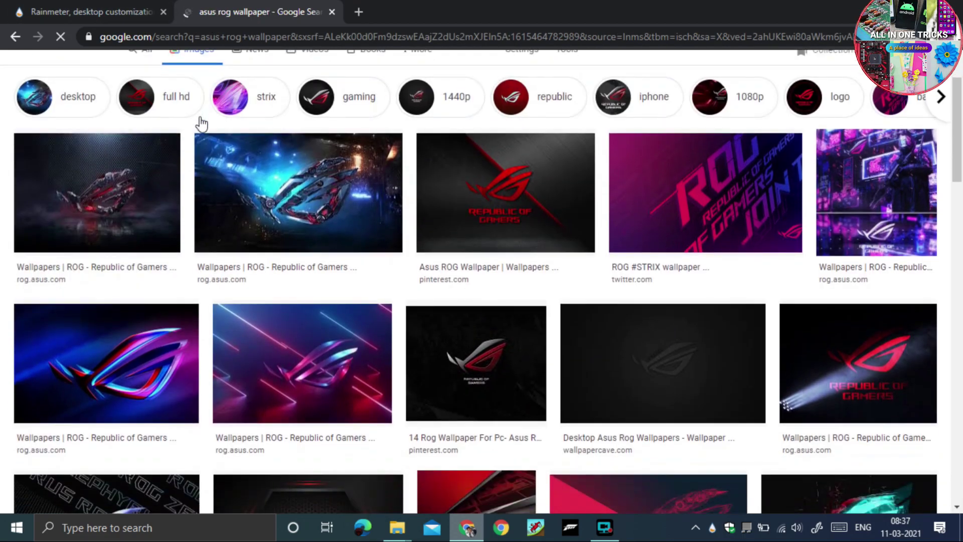
left_click(545, 213)
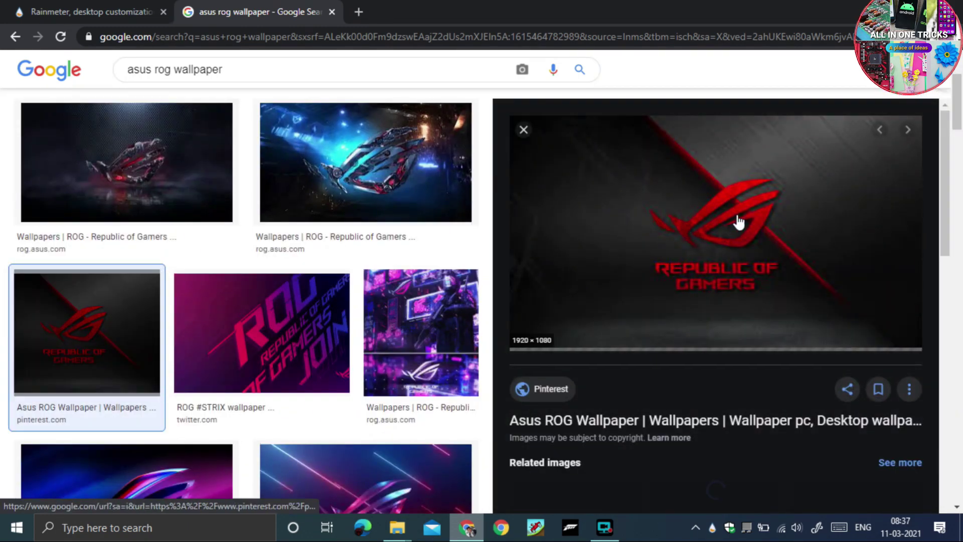
right_click(632, 200)
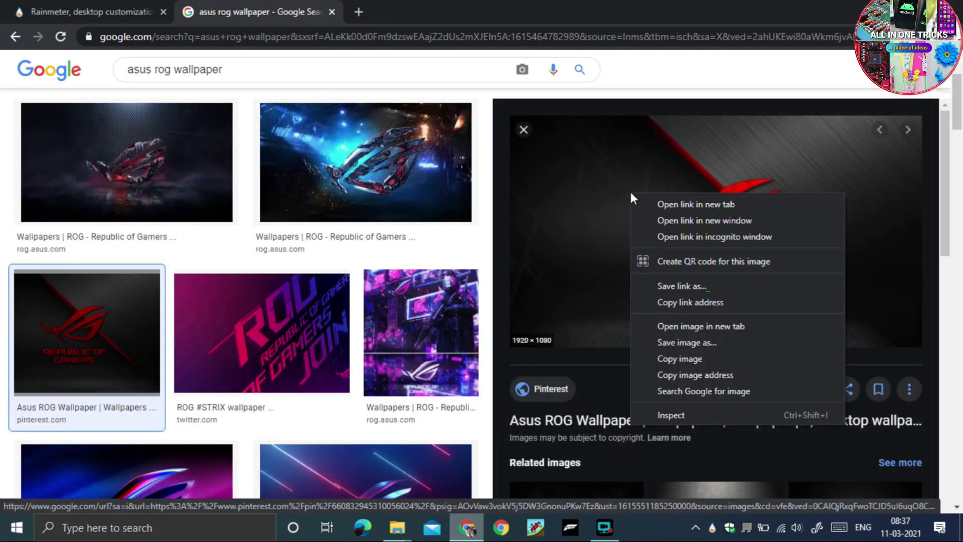
left_click(715, 342)
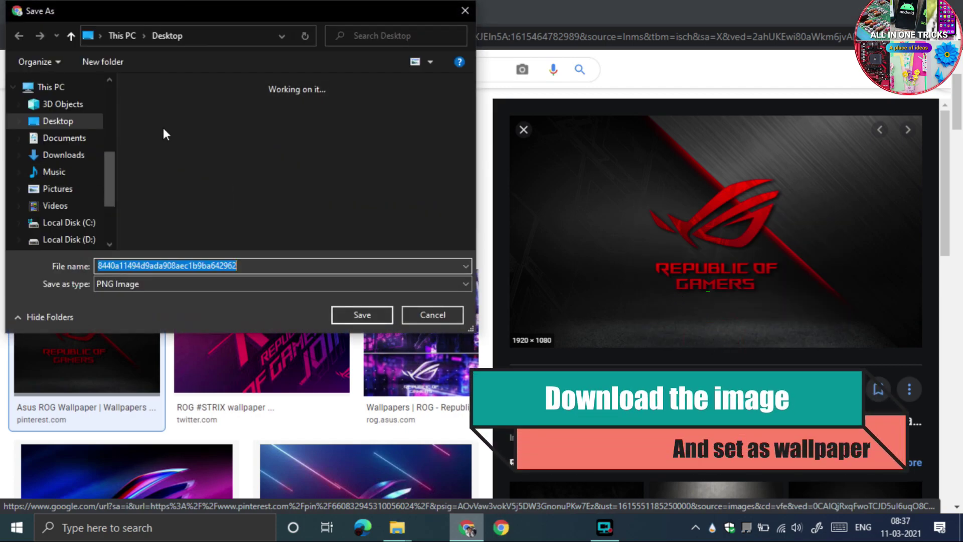
left_click(73, 121)
left_click(362, 316)
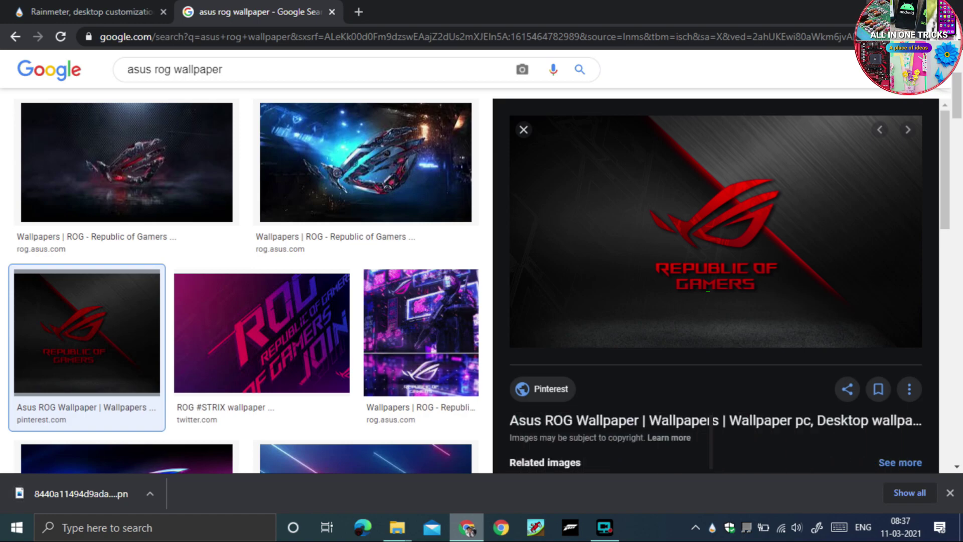
Show the desktop and set the saved Republic of Gamers image as the desktop background.
key("super+d")
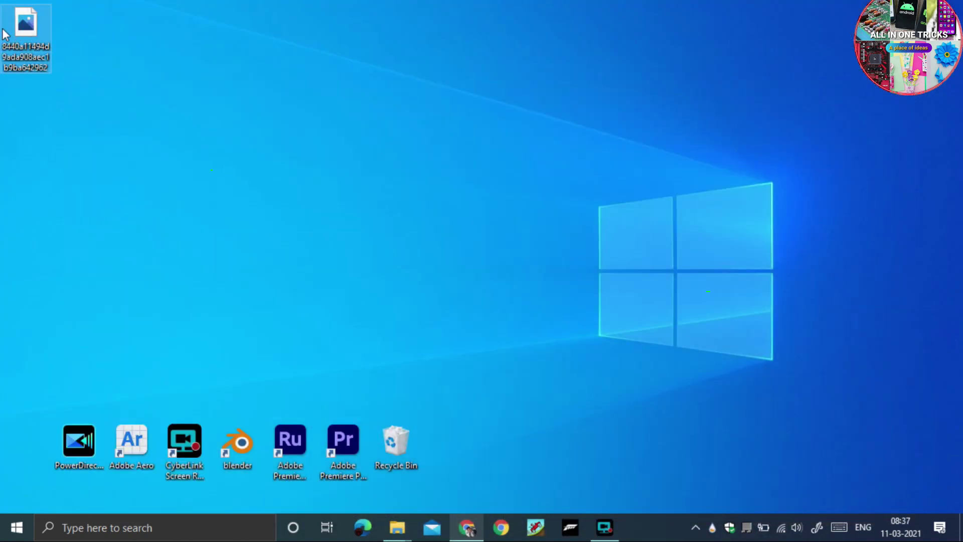
right_click(5, 29)
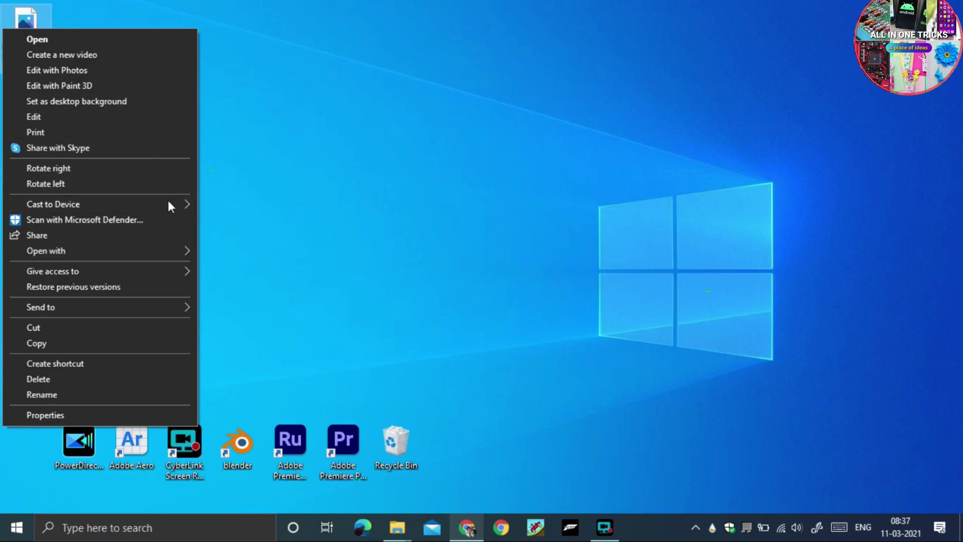
left_click(134, 102)
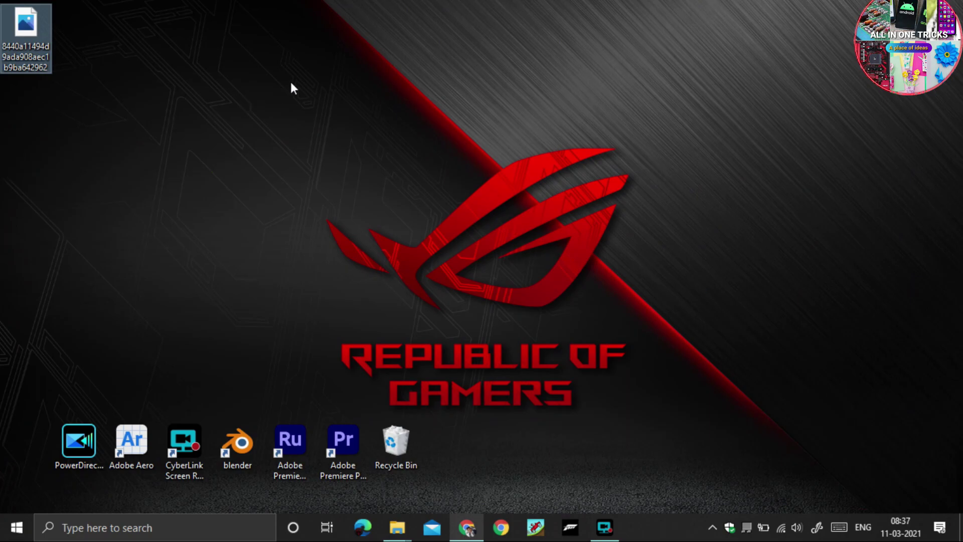
Refresh the desktop and move the downloaded wallpaper image file to the Recycle Bin.
left_click_drag(296, 74, 655, 354)
right_click(539, 154)
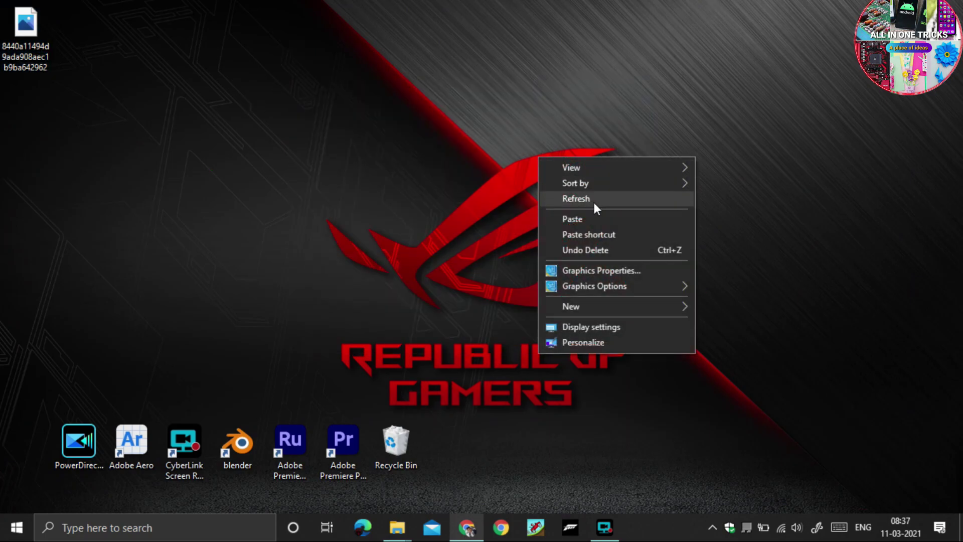
left_click(594, 200)
left_click_drag(25, 30, 414, 387)
left_click_drag(399, 422, 390, 433)
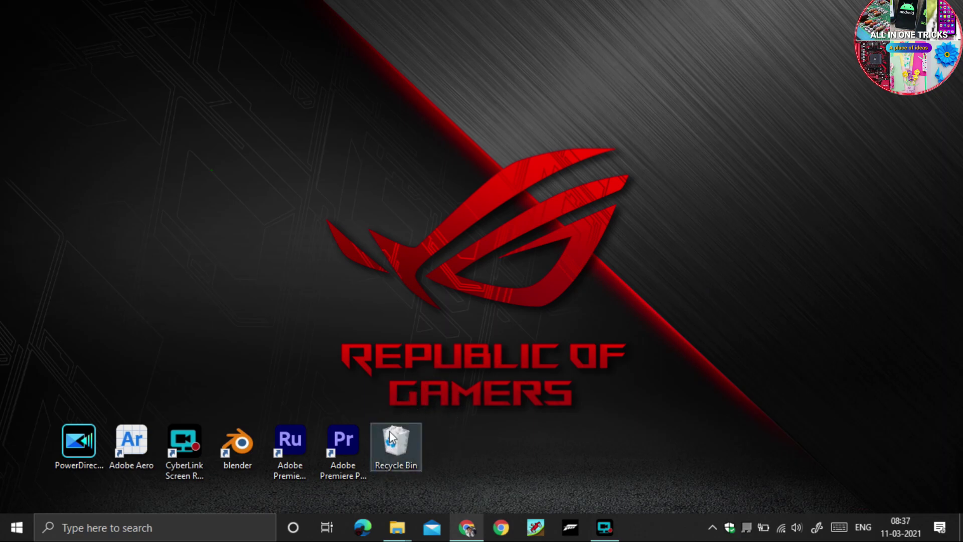
right_click(417, 62)
left_click(491, 111)
Move the Skins_01Aug download folder toward the middle of the desktop and open its Skins_01Aug subfolder.
left_click_drag(27, 26, 236, 301)
double_click(221, 300)
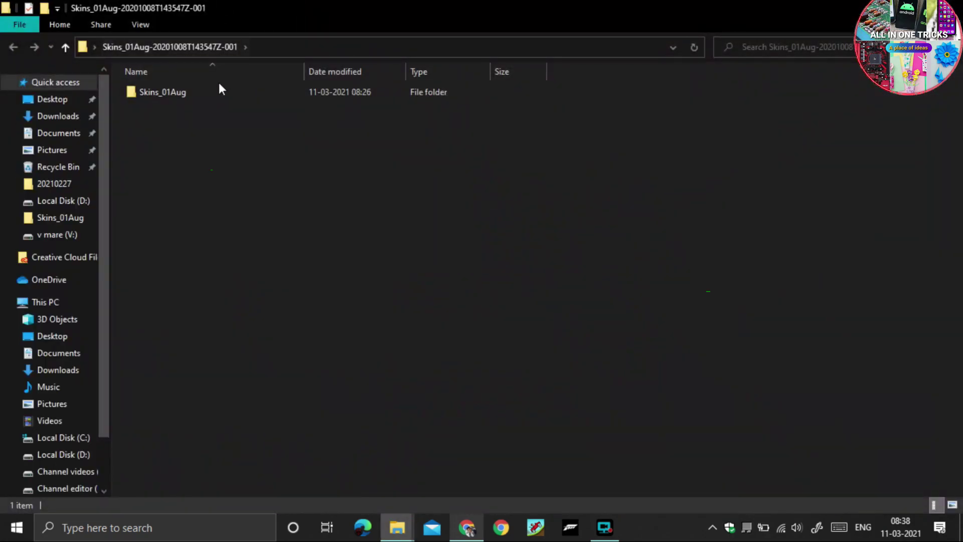
double_click(215, 92)
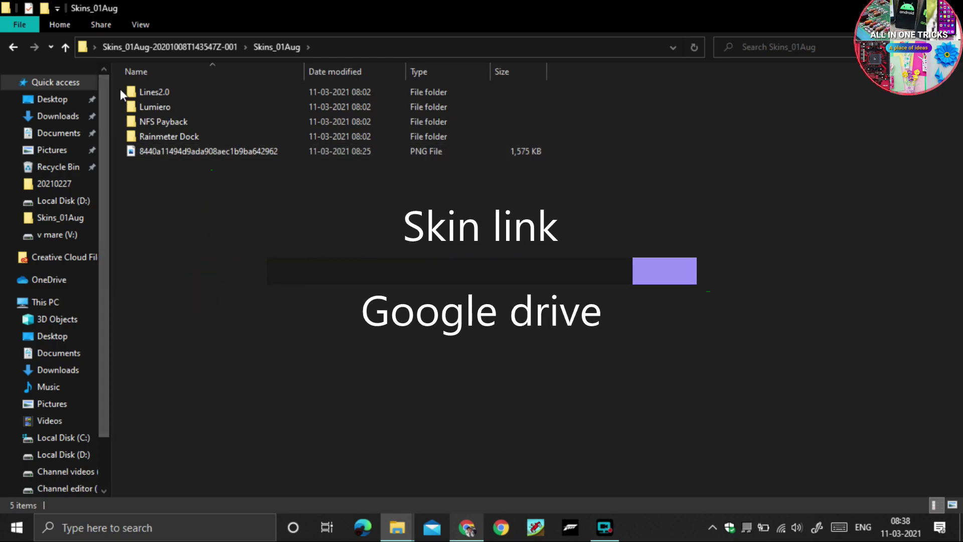
Copy the Lines2.0, Lumiero, NFS Payback and Rainmeter Dock folders.
left_click_drag(120, 86, 183, 132)
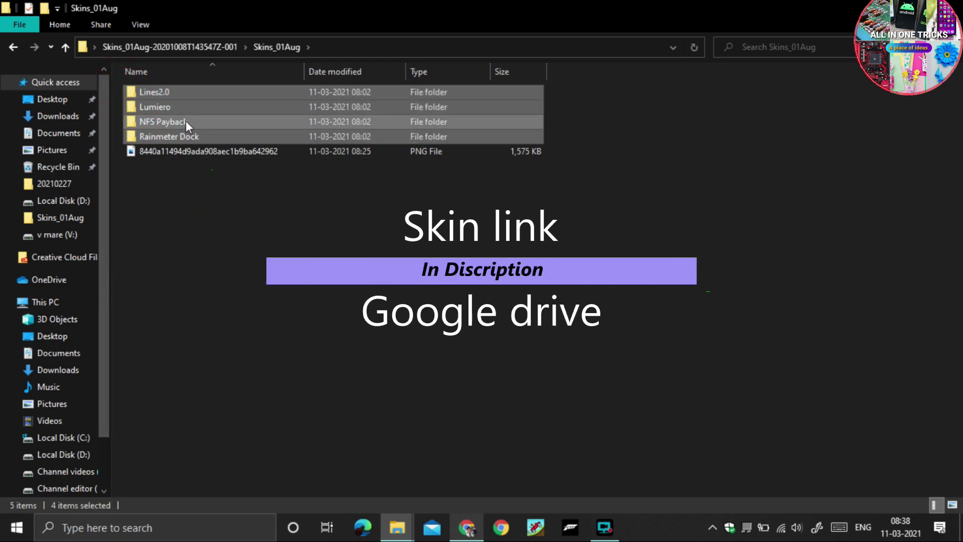
right_click(186, 121)
left_click(231, 256)
Paste the copied skin folders into the Skins folder under Documents > Rainmeter and close the File Explorer window.
scroll(47, 208, "down", 1)
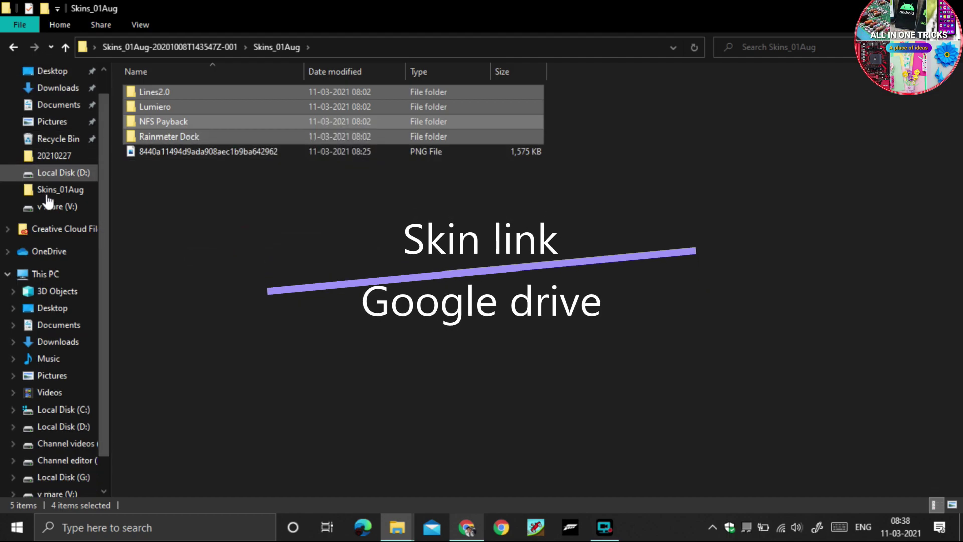
scroll(48, 201, "up", 1)
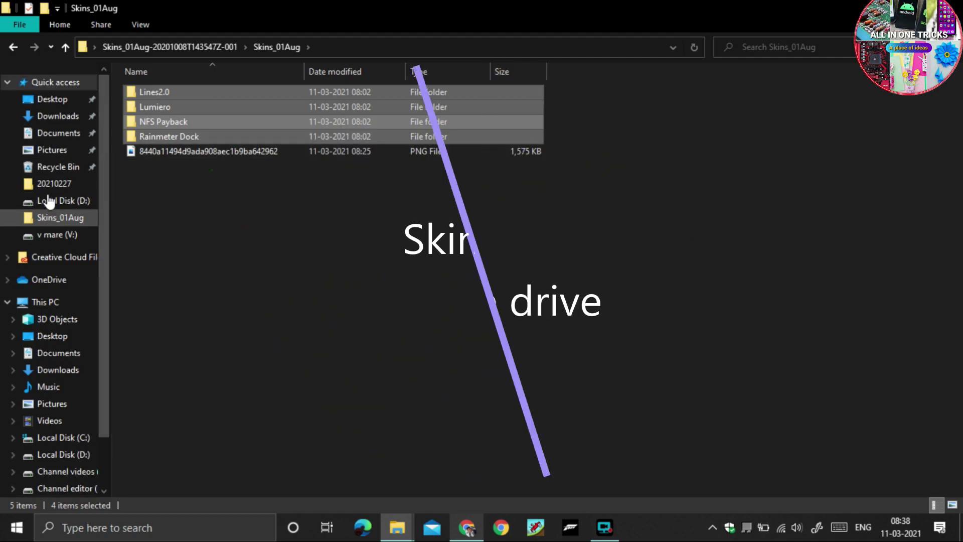
left_click(117, 48)
scroll(76, 191, "down", 1)
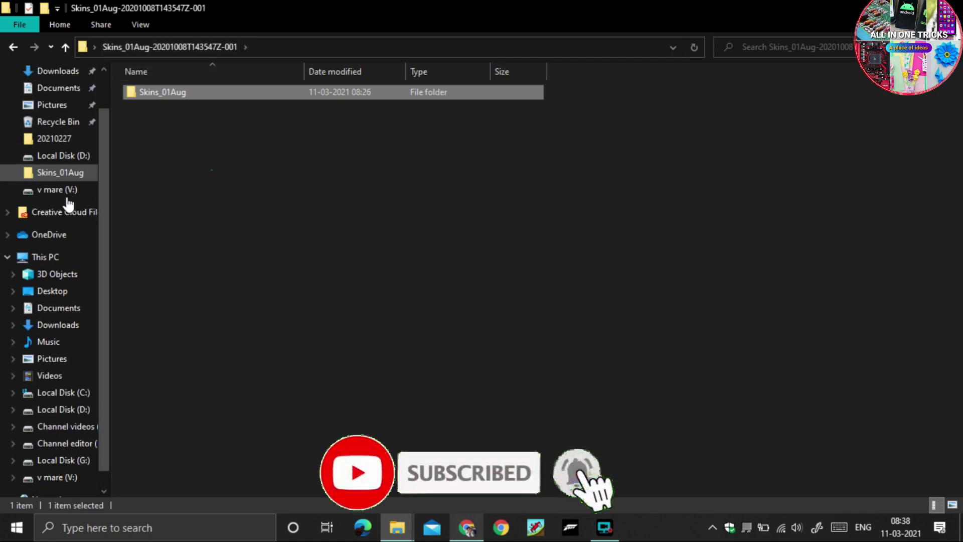
left_click(71, 256)
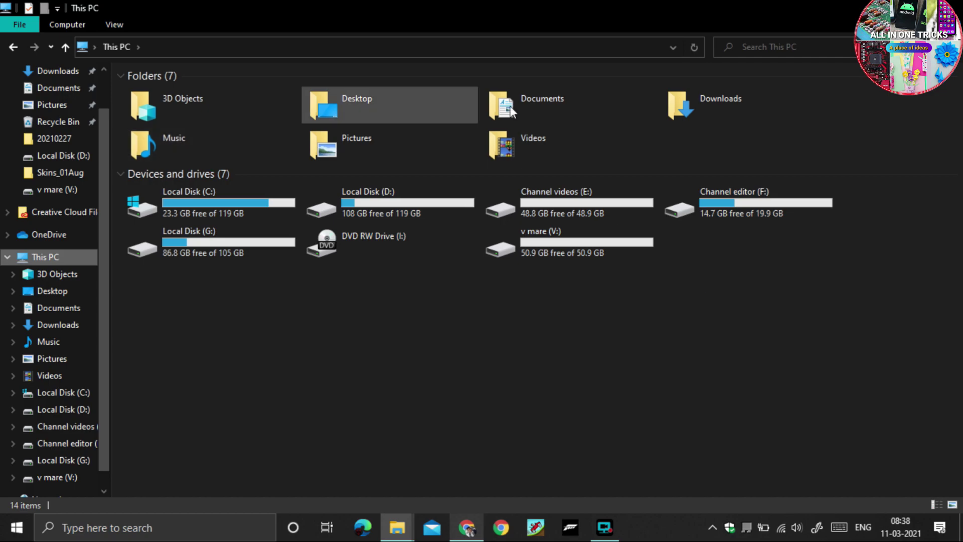
left_click(576, 106)
double_click(576, 107)
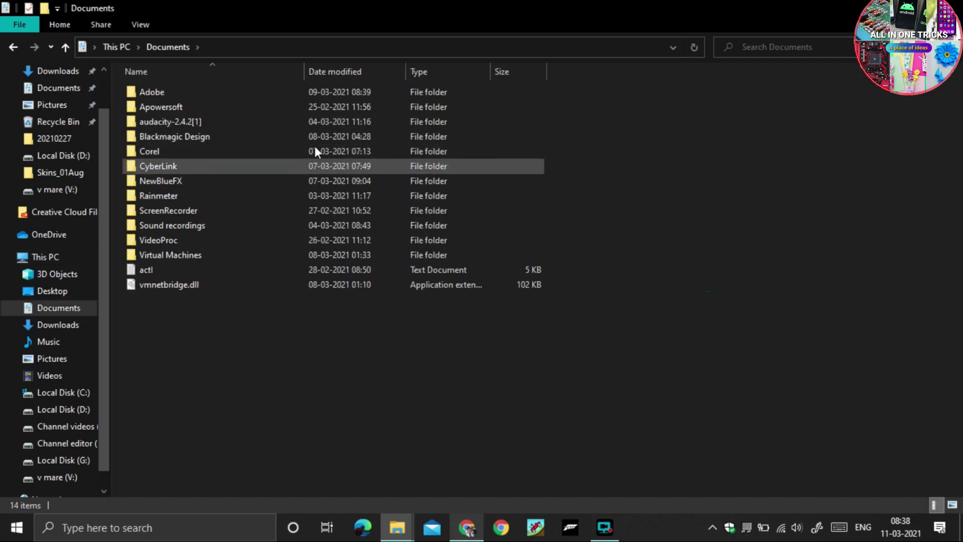
left_click(290, 197)
double_click(290, 197)
double_click(274, 93)
right_click(252, 104)
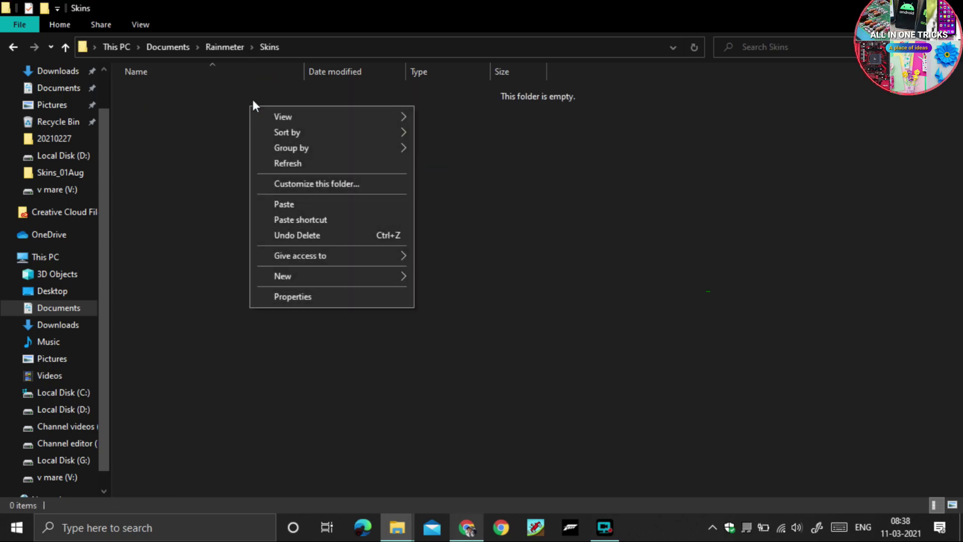
left_click(341, 202)
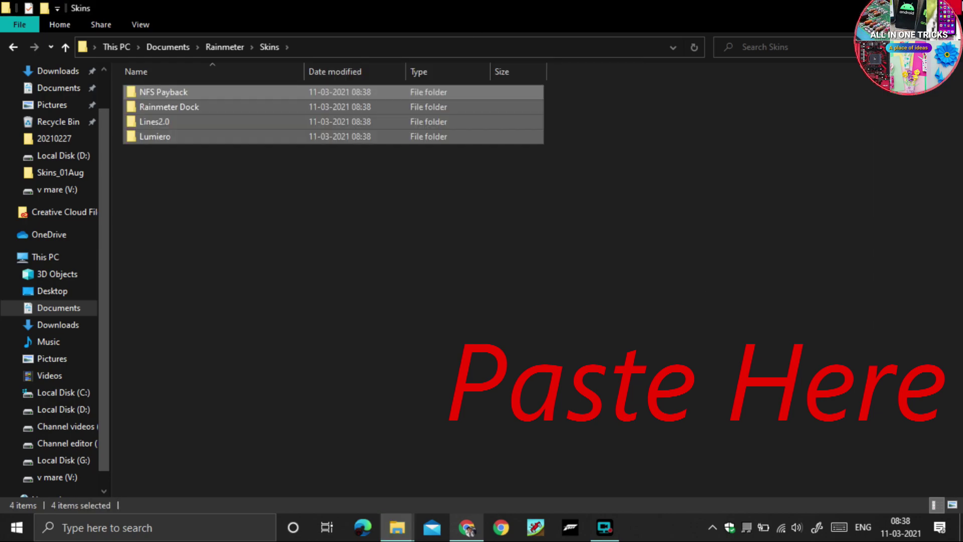
left_click(955, 7)
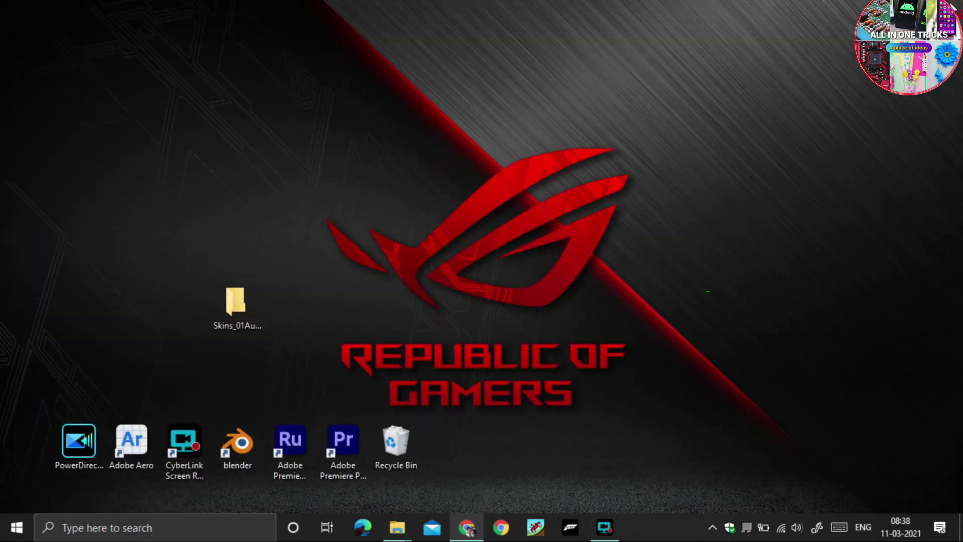
Open the Manage Rainmeter window, reposition it higher on the desktop and refresh all skins.
left_click(631, 110)
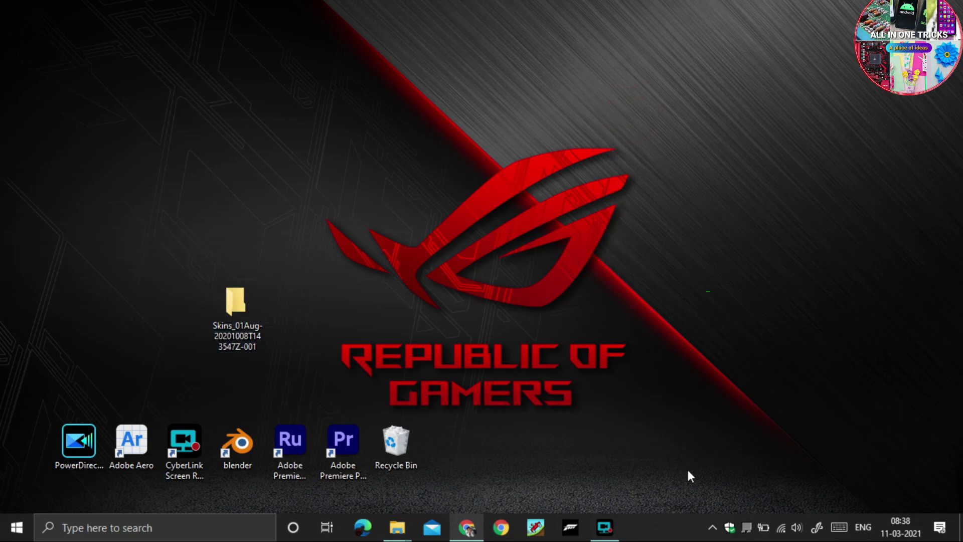
left_click(720, 503)
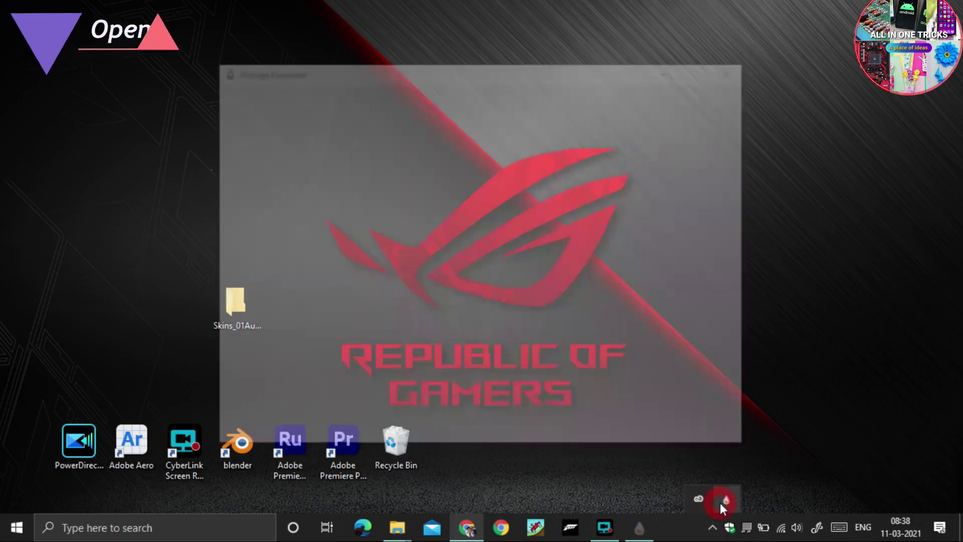
left_click_drag(582, 69, 575, 29)
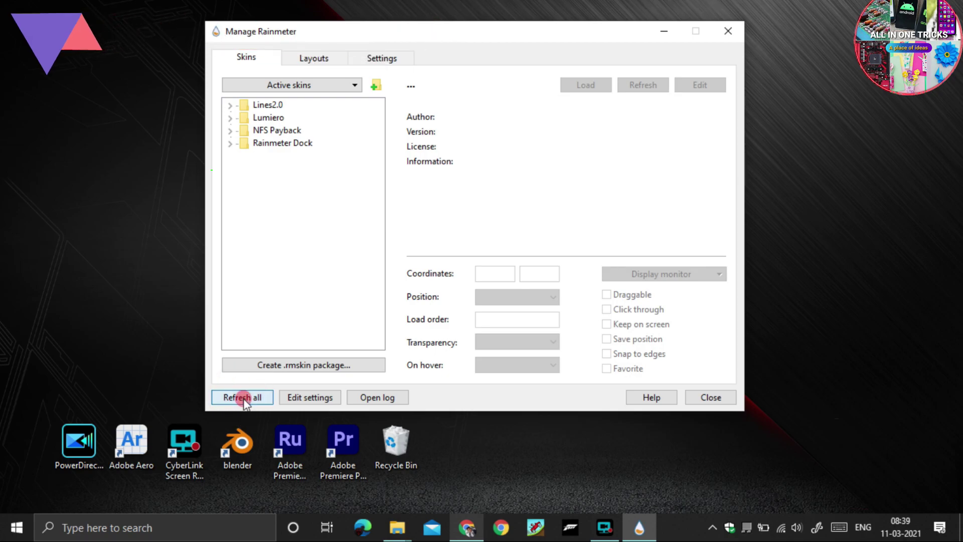
Load the pwrhor.ini battery skin from the Battery folder of Lines2.0.
left_click(229, 105)
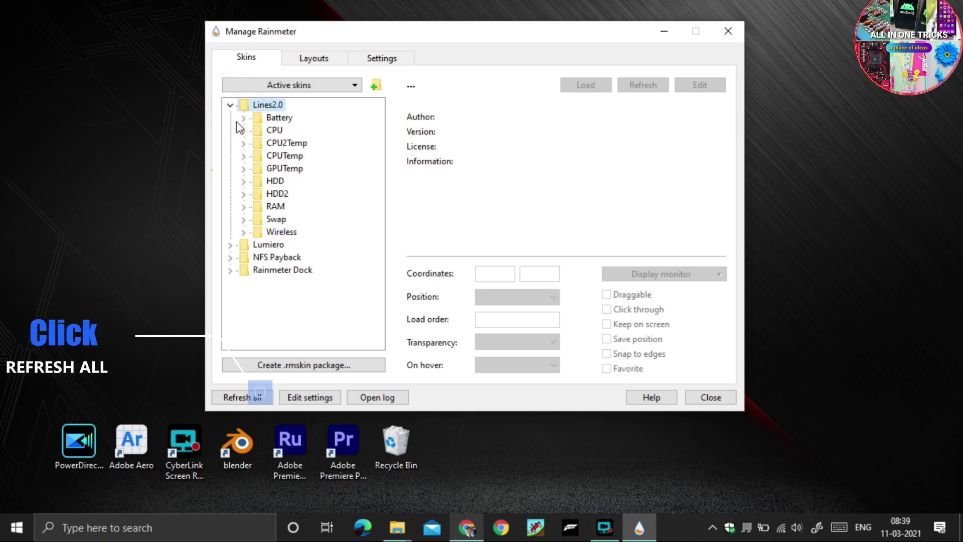
left_click(243, 119)
left_click(298, 130)
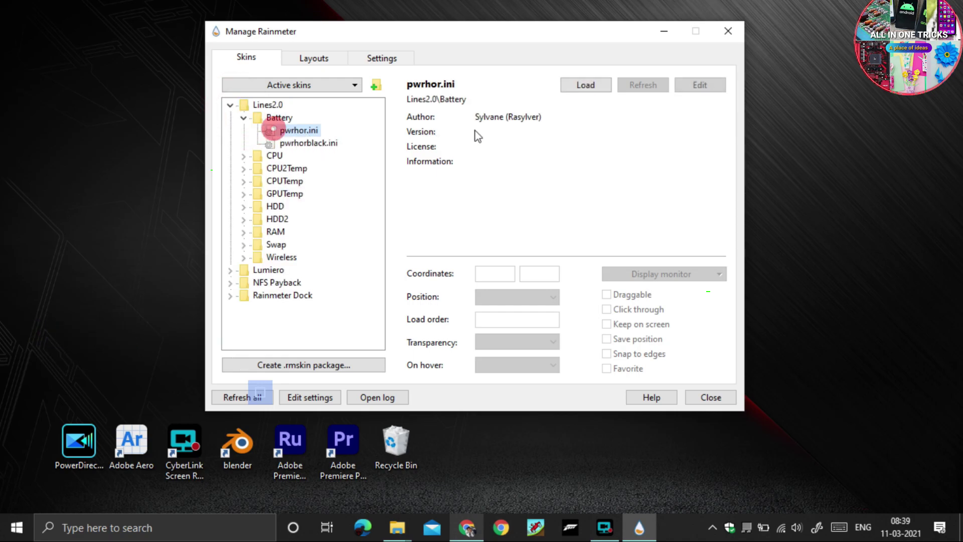
left_click(574, 92)
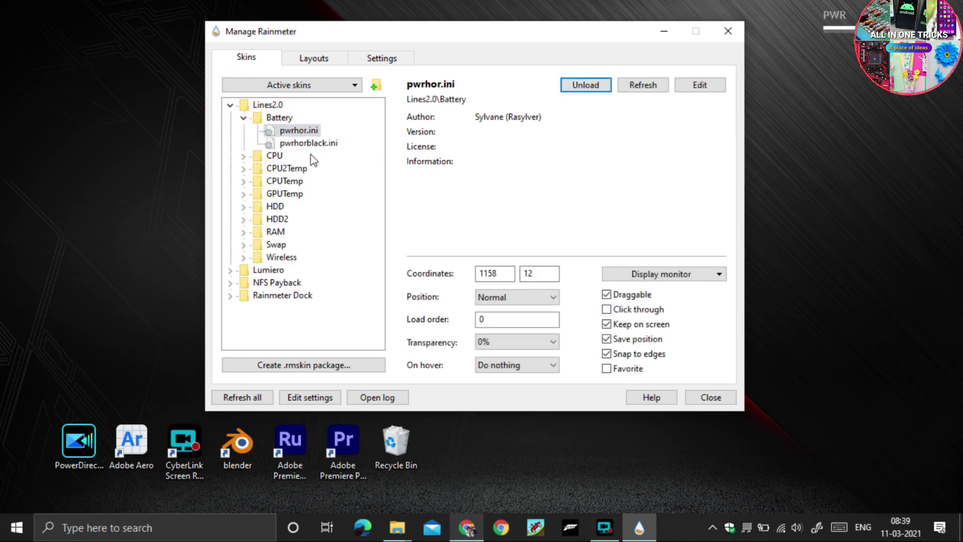
left_click(243, 119)
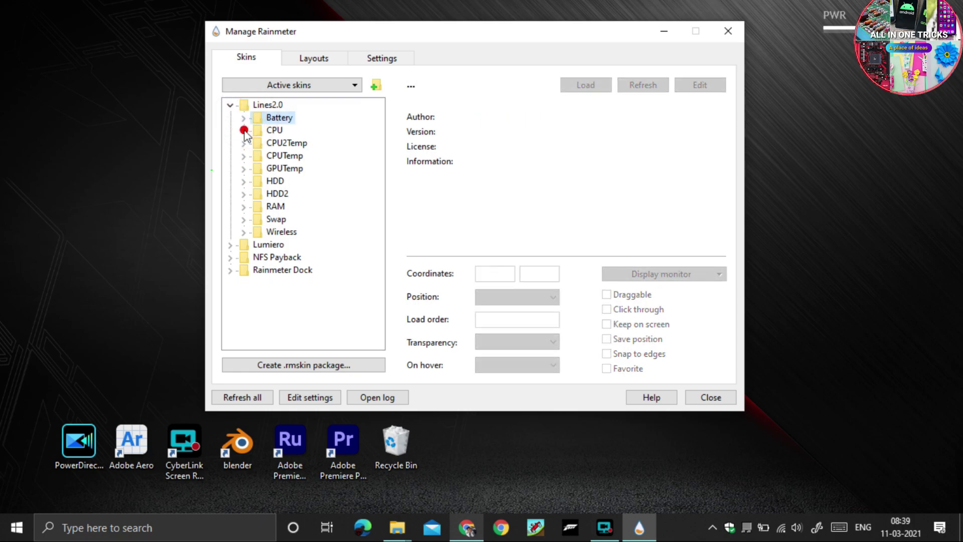
Load the cpuhor.ini skin from the CPU folder of Lines2.0.
left_click(244, 130)
left_click(299, 143)
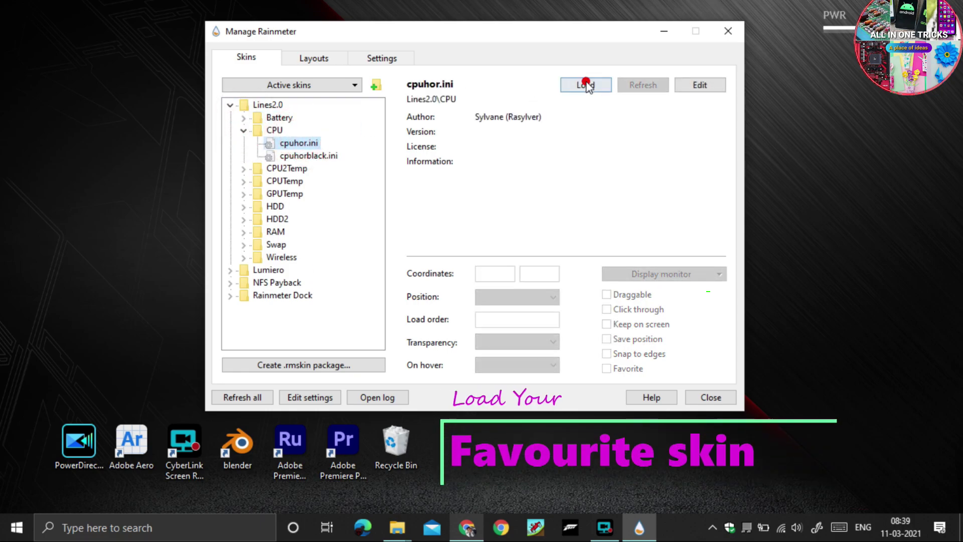
left_click(586, 85)
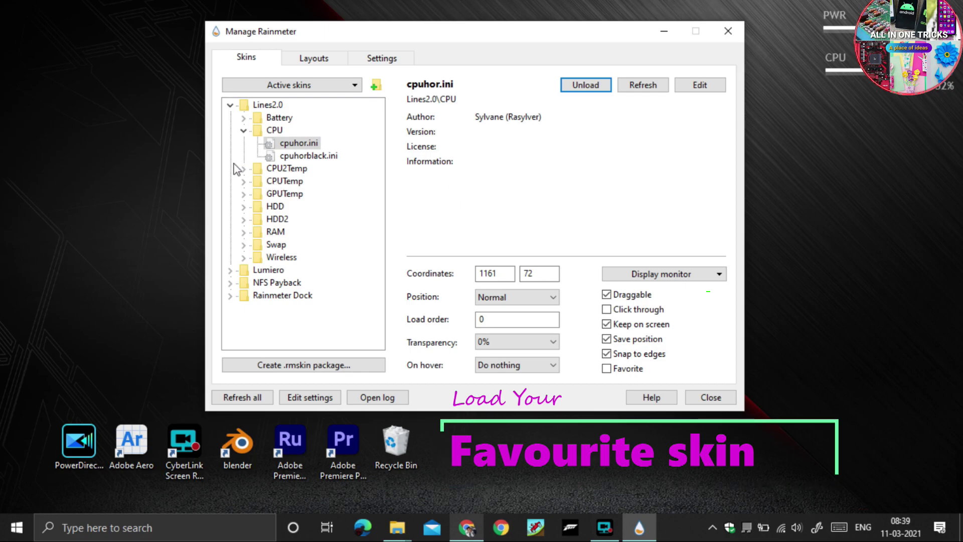
left_click(244, 131)
left_click(243, 144)
left_click(243, 143)
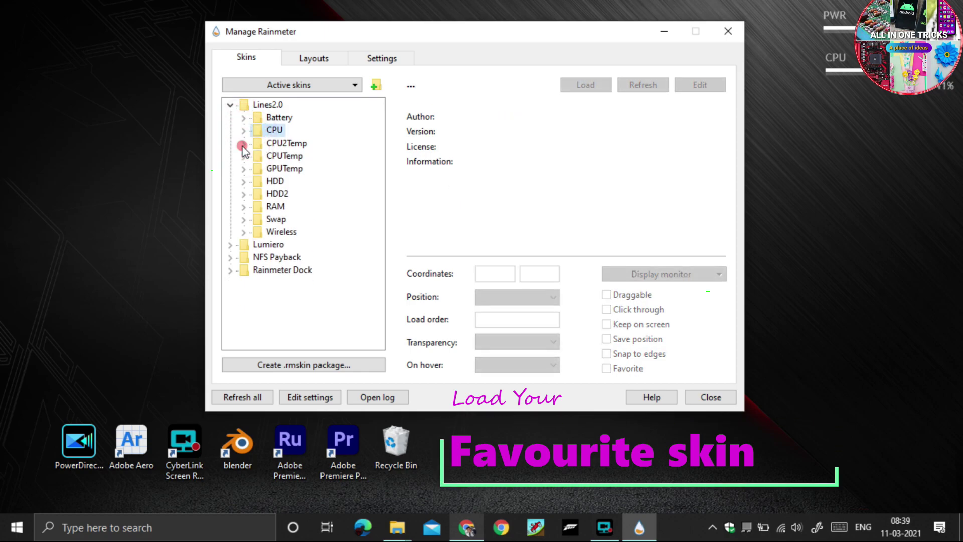
Load the HDDhor.ini skin from the HDD folder of Lines2.0.
left_click(243, 181)
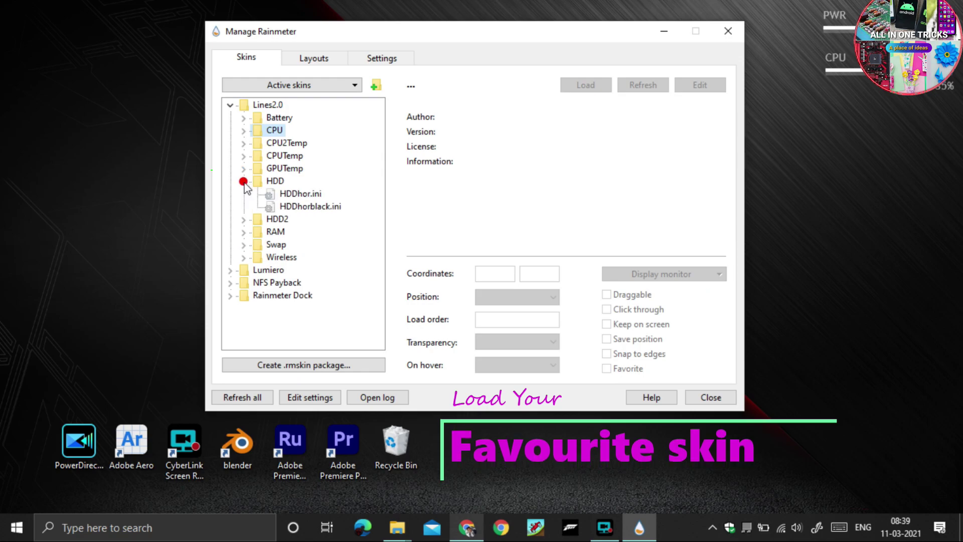
left_click(311, 193)
left_click(592, 87)
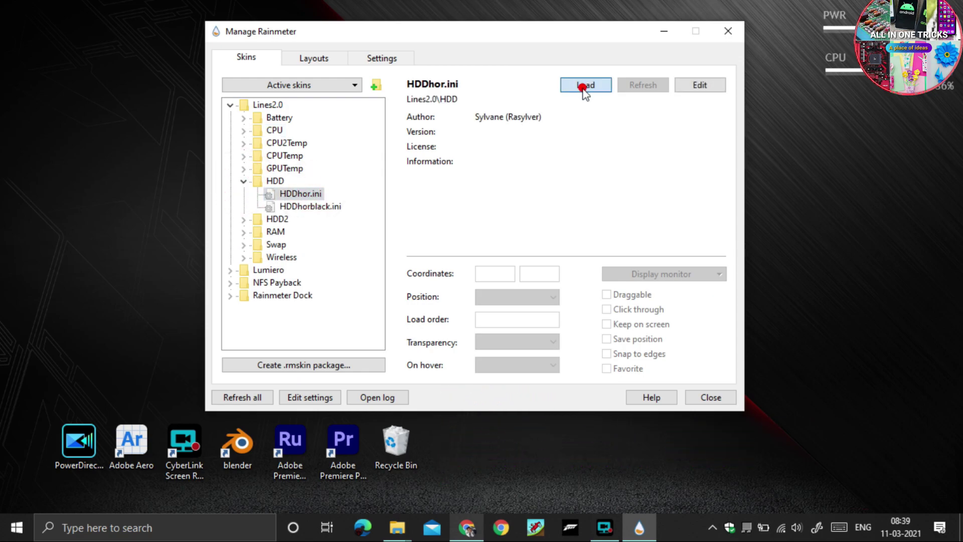
left_click(244, 181)
left_click(244, 195)
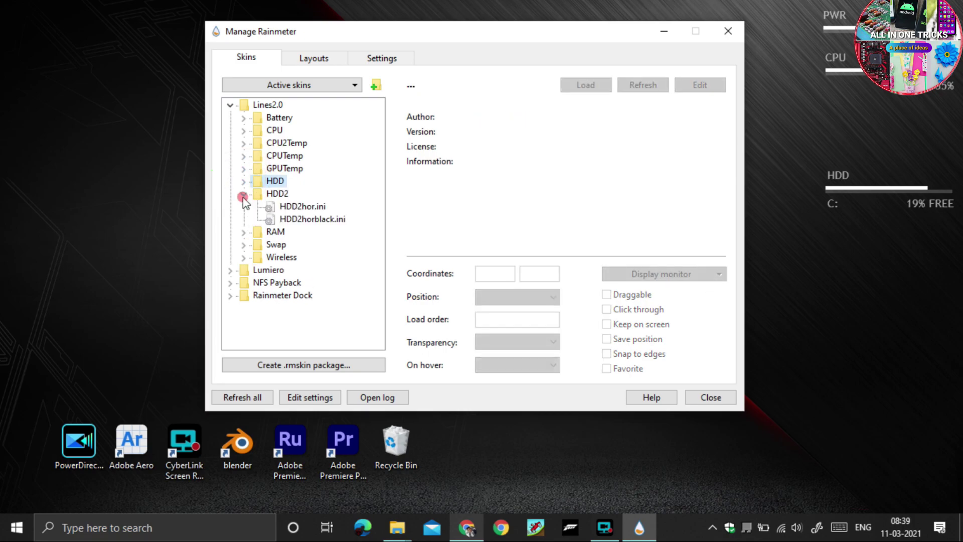
left_click(244, 195)
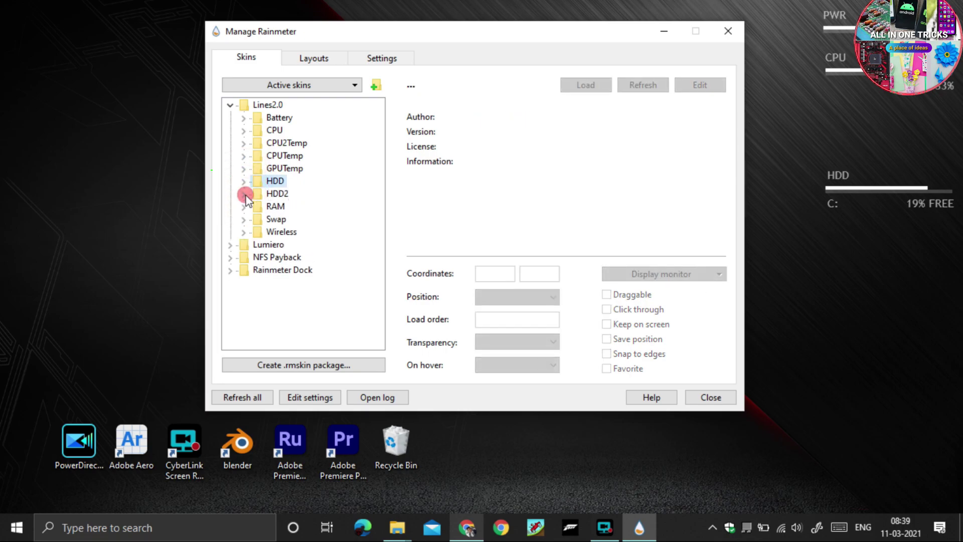
Load the ramhor.ini skin from the RAM folder of Lines2.0.
left_click(243, 207)
left_click(281, 220)
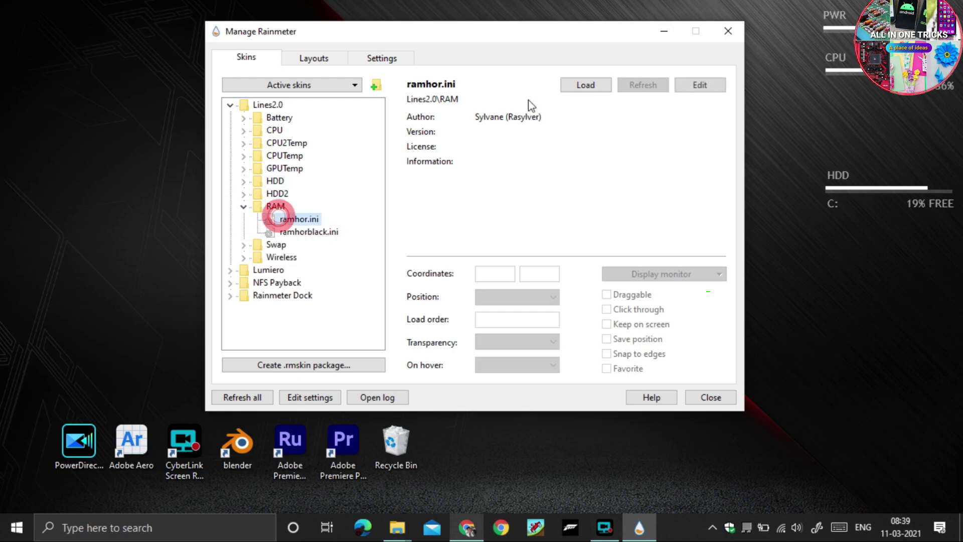
left_click(572, 85)
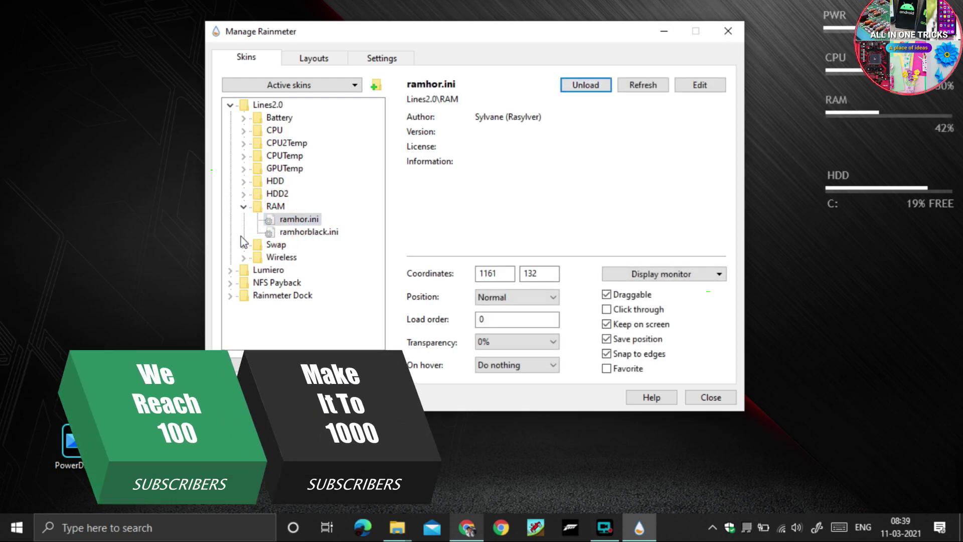
Load the wirhor.ini skin from the Wireless folder of Lines2.0, and collapse the RAM and Wireless folders.
left_click(244, 258)
left_click(280, 271)
left_click(577, 85)
left_click(244, 207)
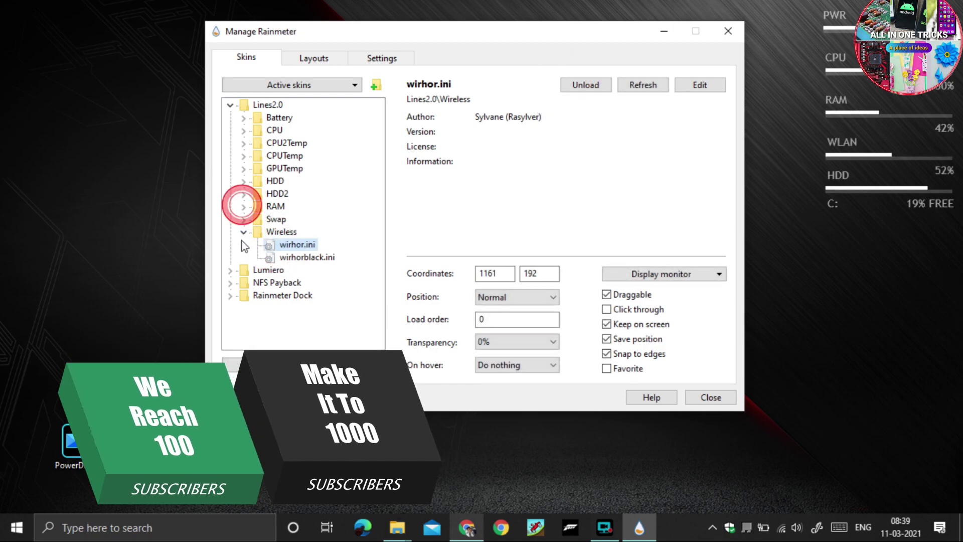
left_click(244, 231)
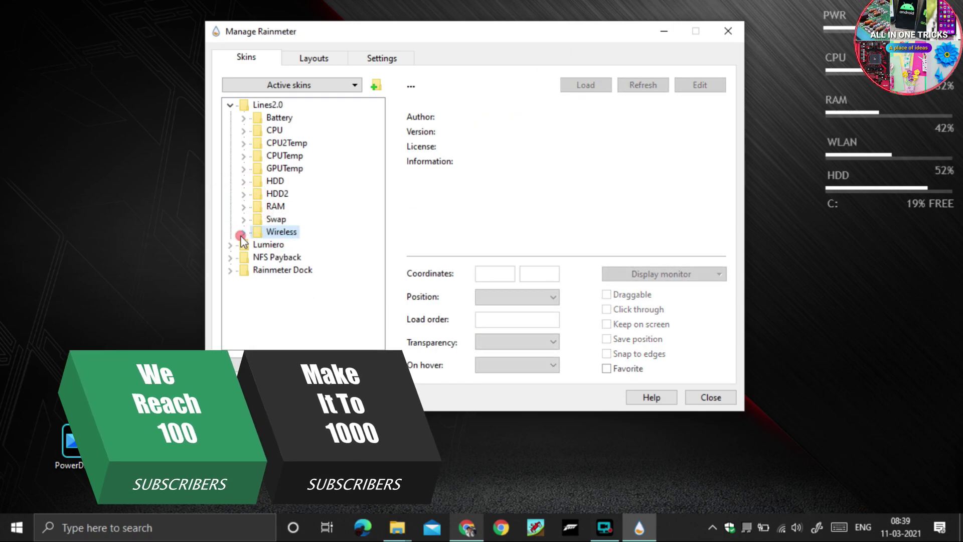
Load gputemp.ini from the GPUTemp folder of Lines2.0 and place its meter directly below the HDD meter, at about 1161, 299.
left_click(243, 169)
left_click(281, 182)
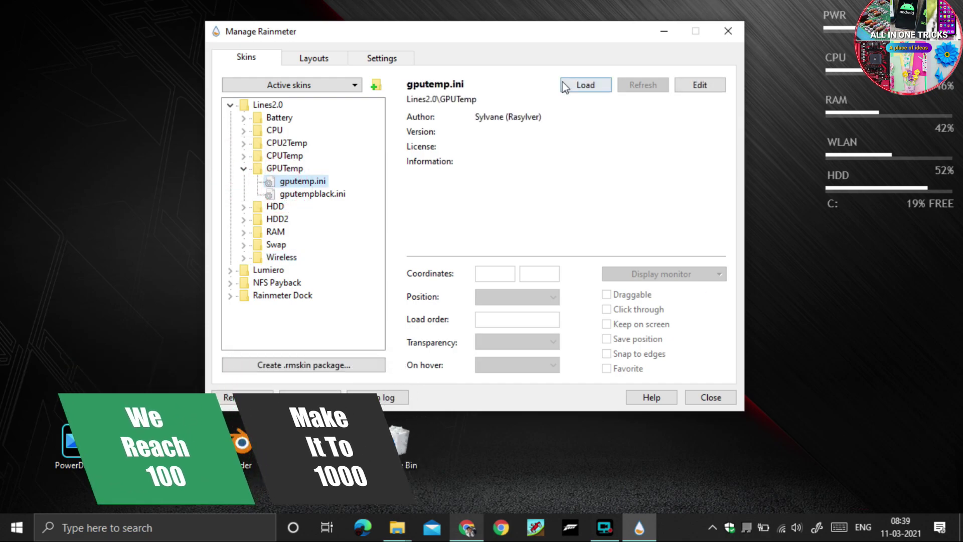
left_click(582, 85)
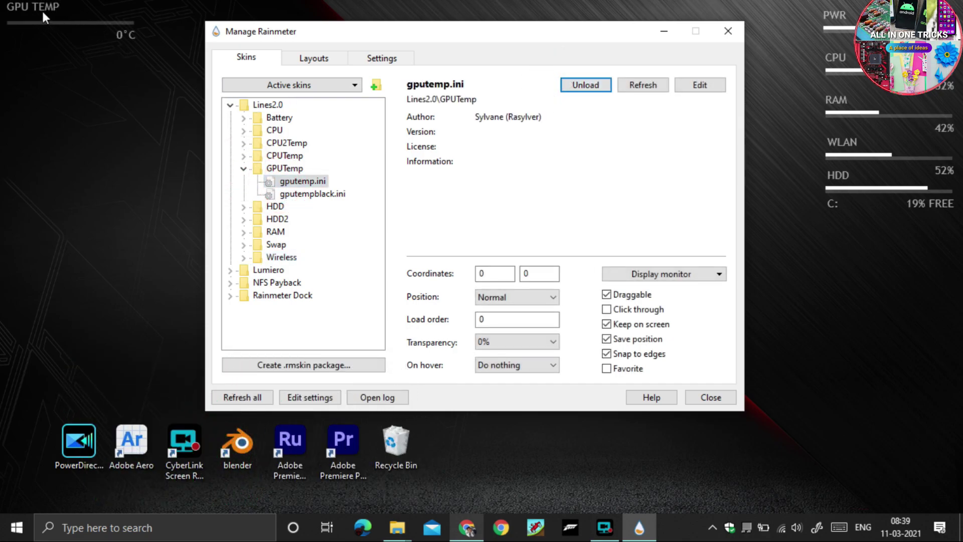
left_click_drag(43, 13, 40, 15)
left_click_drag(845, 215, 858, 217)
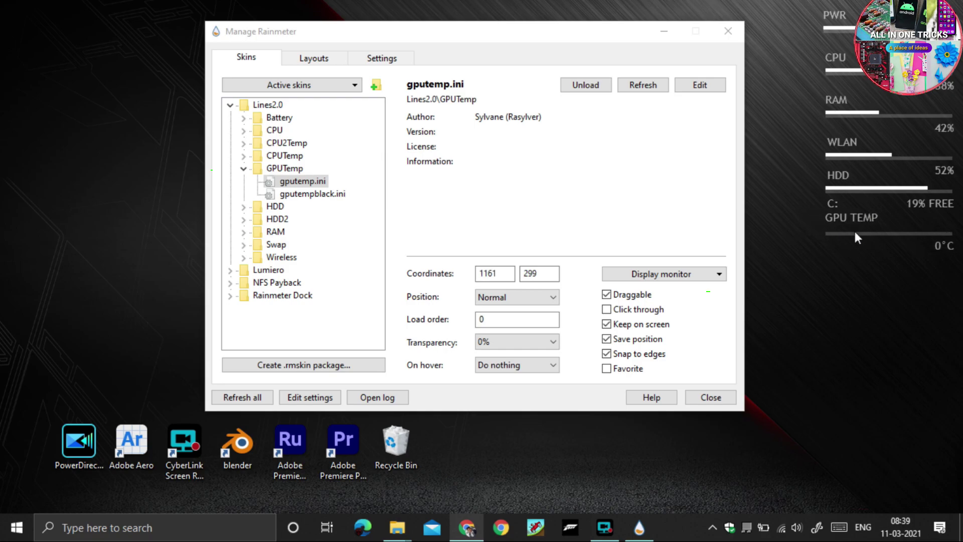
left_click(241, 170)
left_click(229, 105)
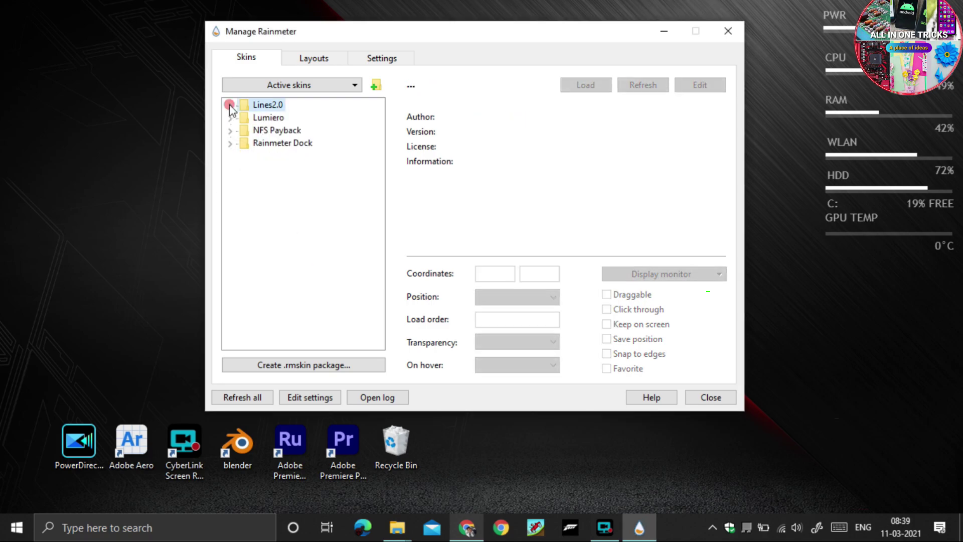
Load the Time.ini clock skin from the Time folder of Lumiero.
left_click(230, 119)
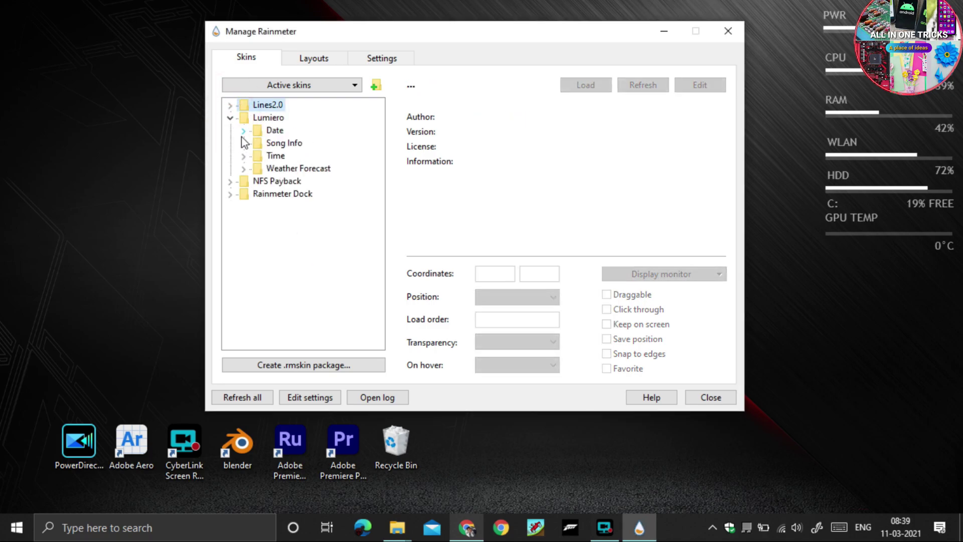
left_click(245, 155)
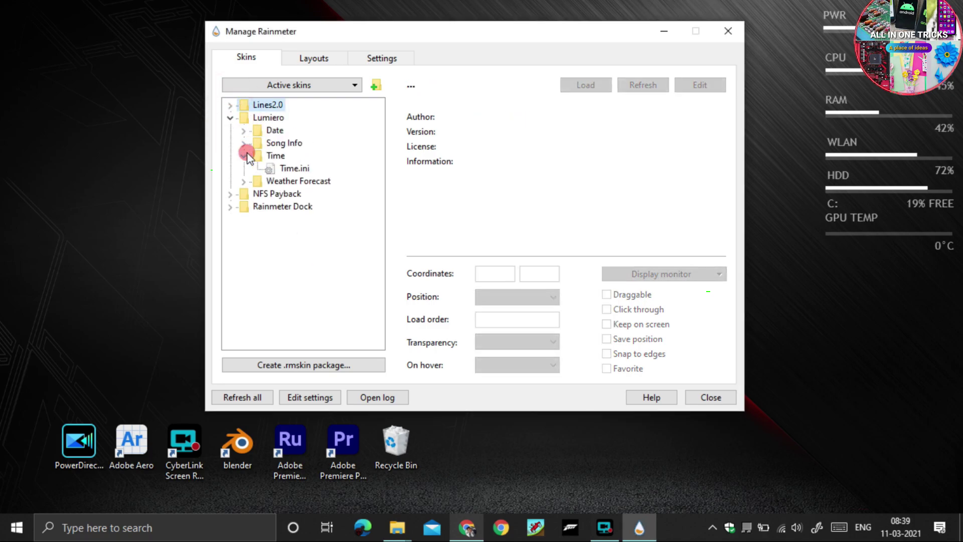
left_click(275, 167)
left_click(578, 89)
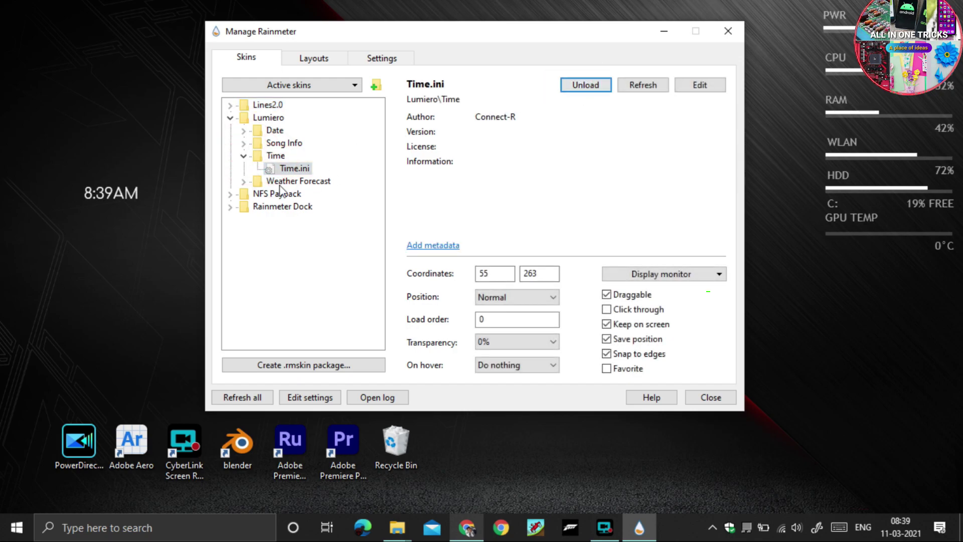
left_click(243, 156)
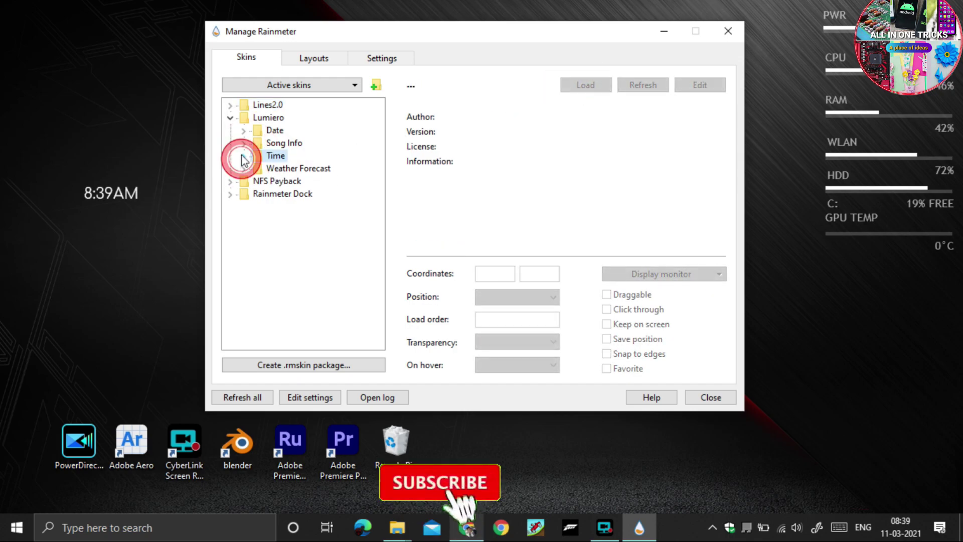
Load the Date.ini skin from the Date folder of Lumiero and shift the clock slightly down, clear of the weekday line.
left_click(243, 131)
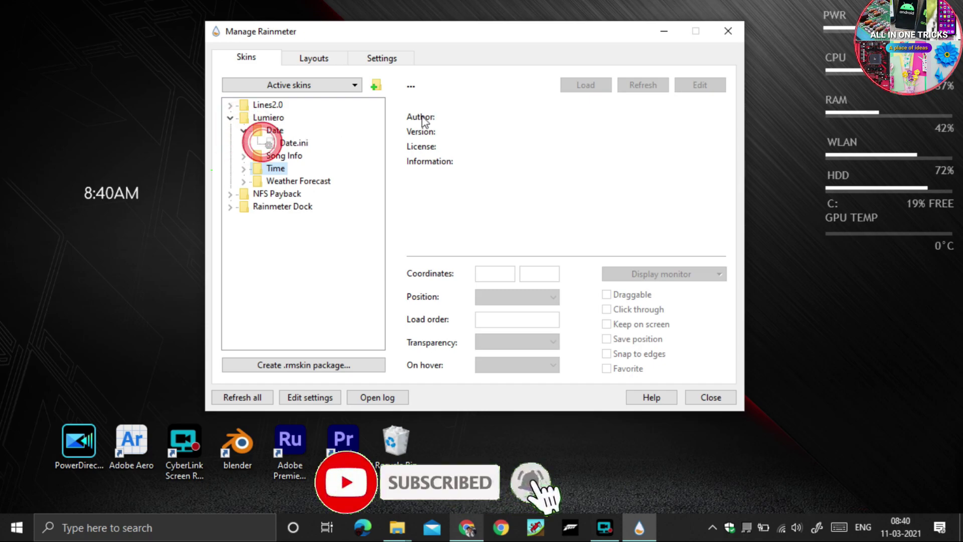
left_click(296, 144)
left_click(574, 86)
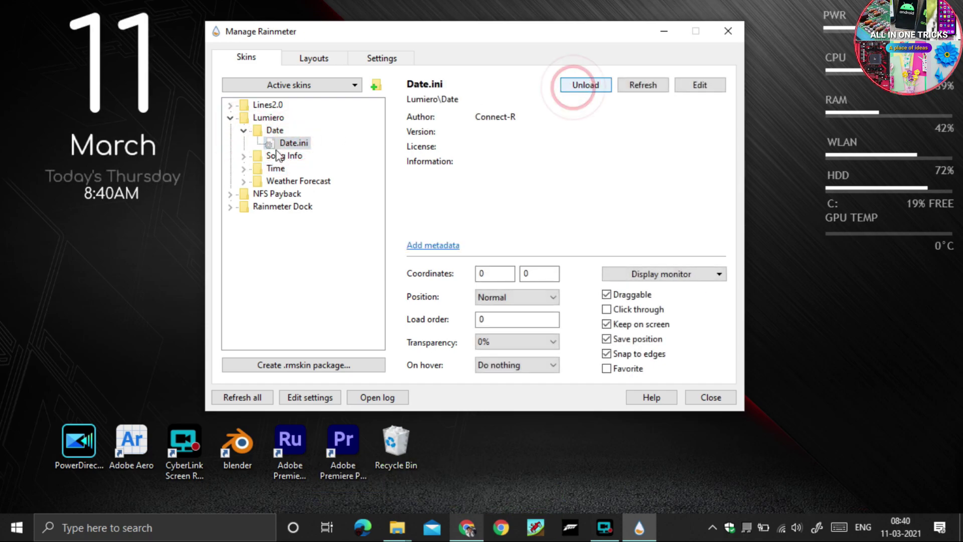
left_click(144, 95)
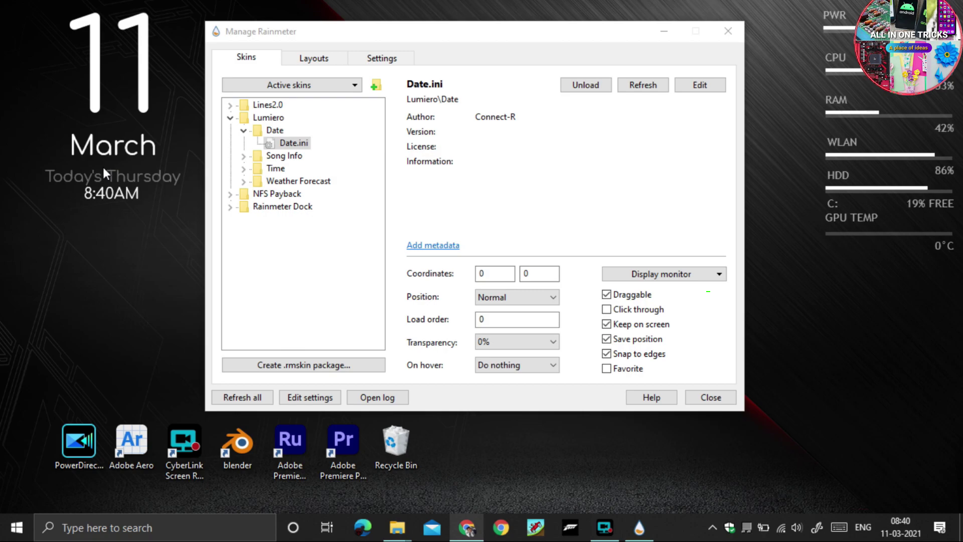
left_click_drag(111, 215, 110, 204)
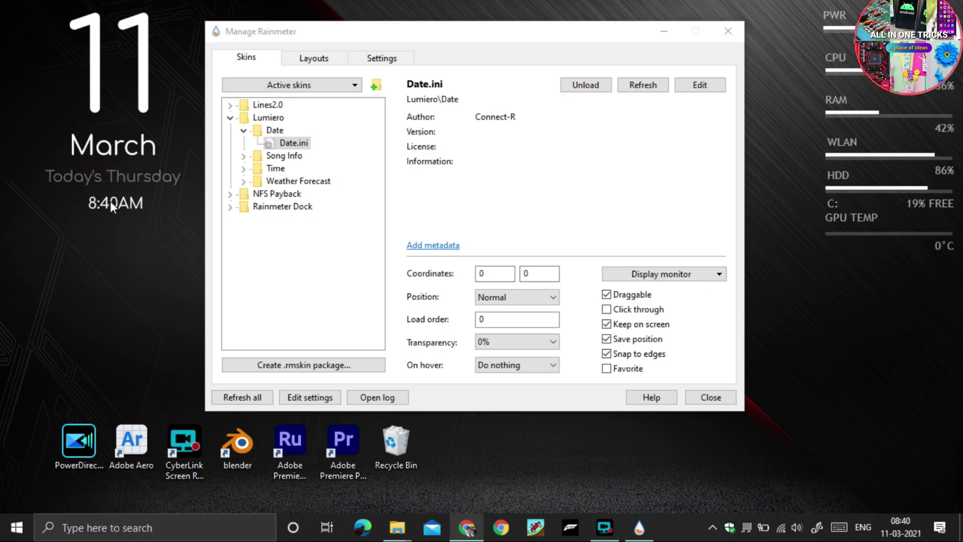
Load Lumiero's Weather Forecast.ini skin, shift the weather display slightly down below the clock, and collapse the Lumiero folders.
left_click(244, 182)
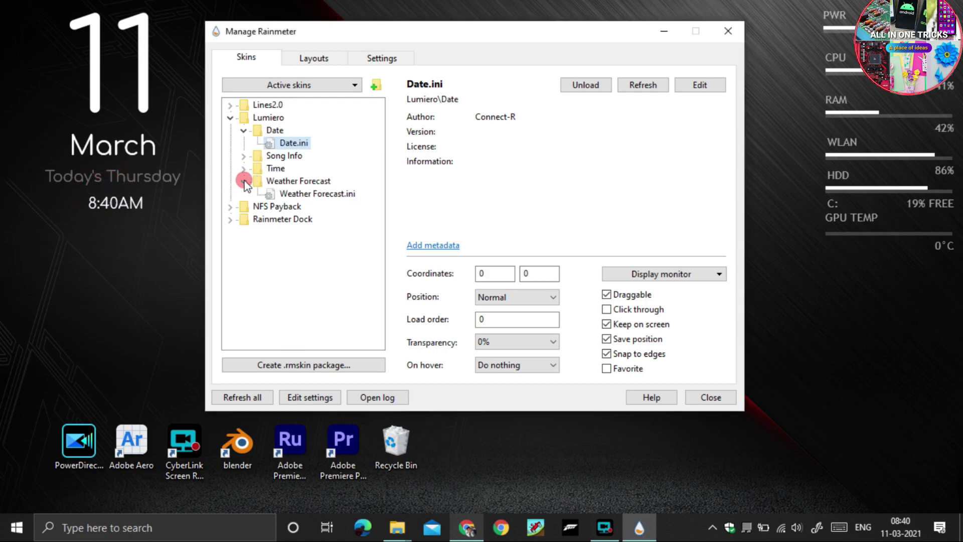
left_click(276, 194)
left_click(596, 89)
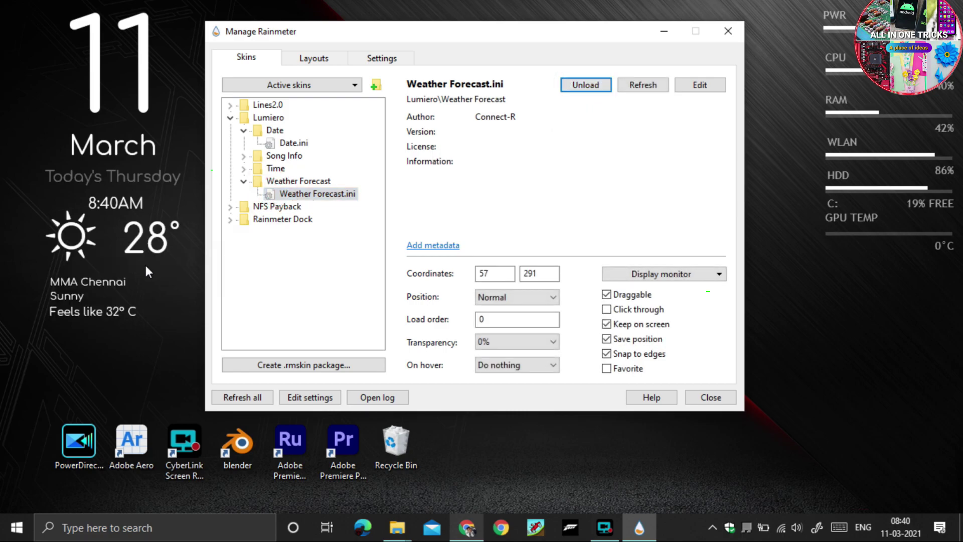
left_click(134, 254)
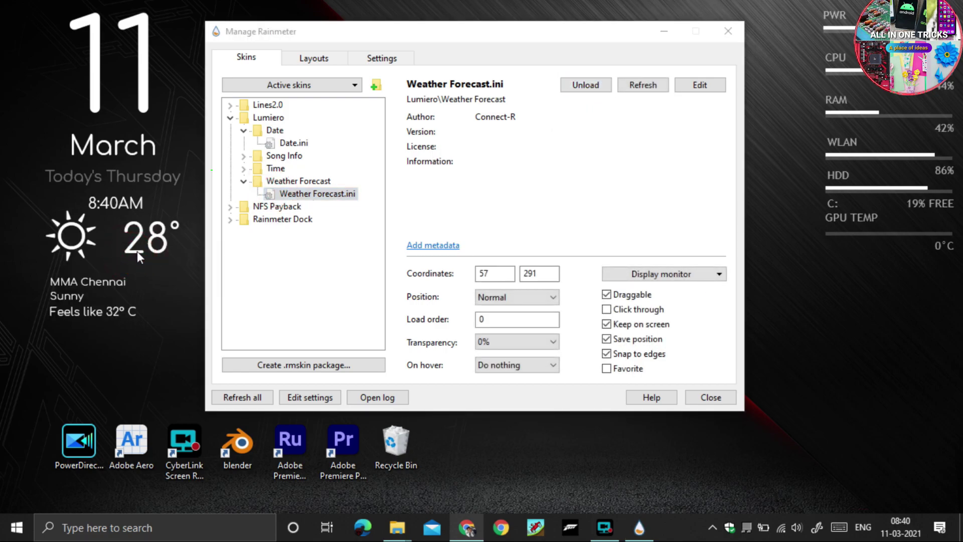
left_click_drag(135, 249, 137, 254)
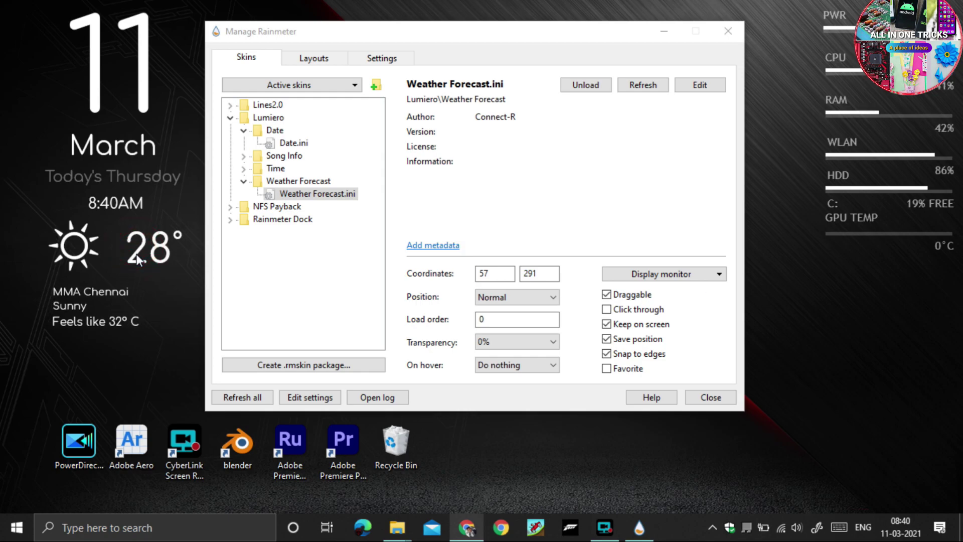
left_click(244, 181)
left_click(243, 130)
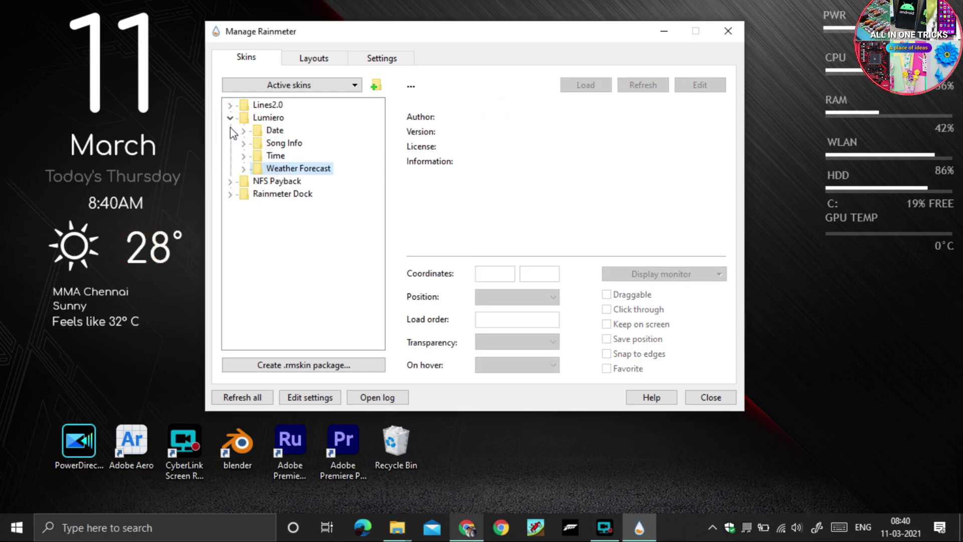
left_click(230, 118)
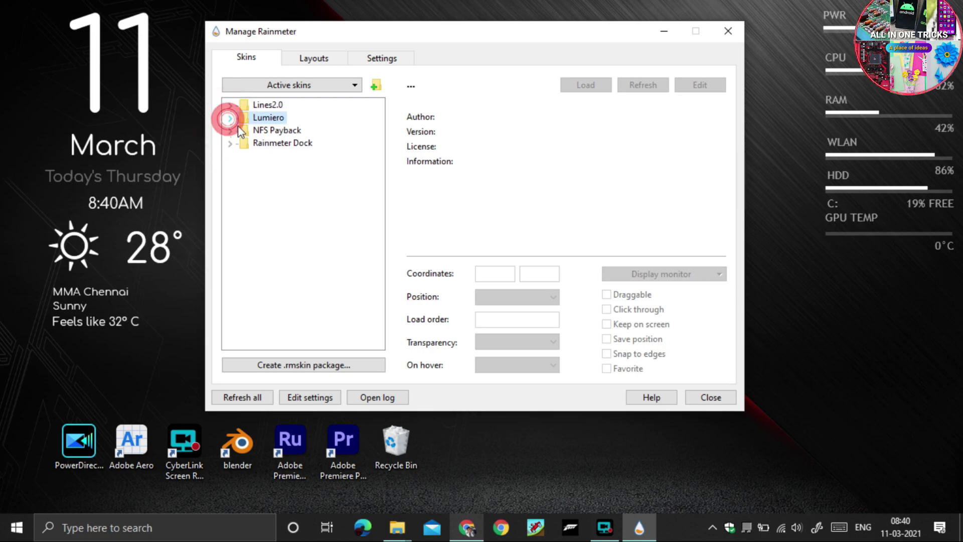
Load the NFS Speed Gauge.ini skin from the NFS Payback folder.
left_click(278, 144)
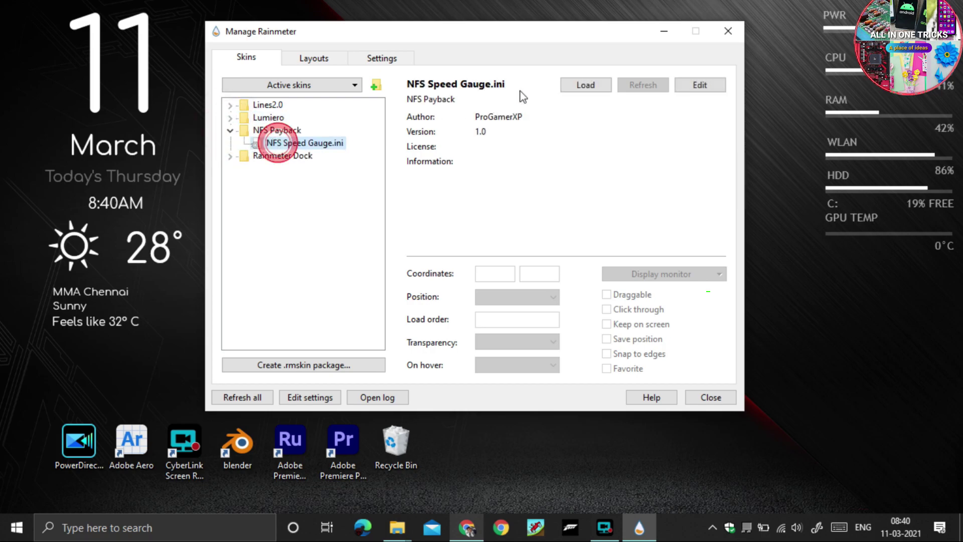
left_click(572, 86)
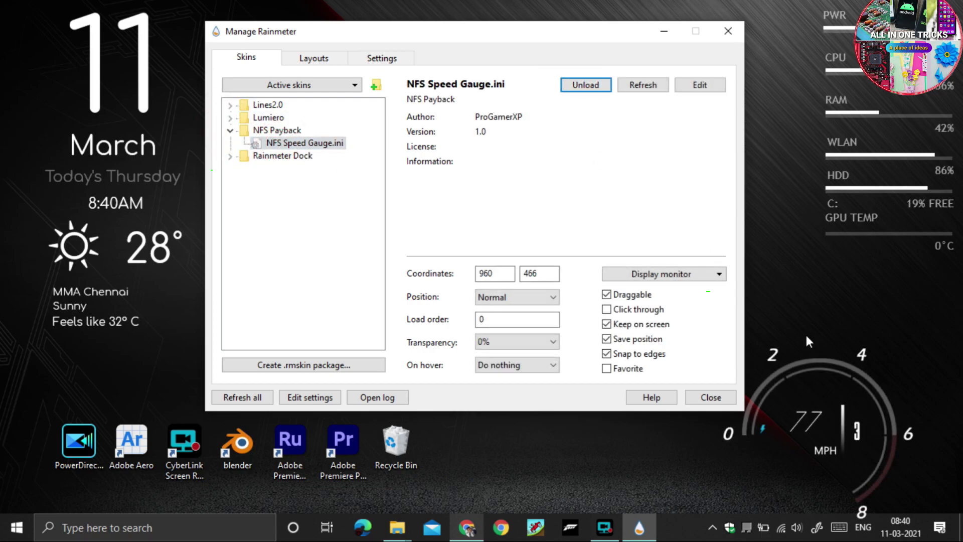
Shift the speed gauge slightly up so its whole scale clears the taskbar, and collapse the NFS Payback folder.
left_click(823, 359)
left_click_drag(829, 359, 844, 333)
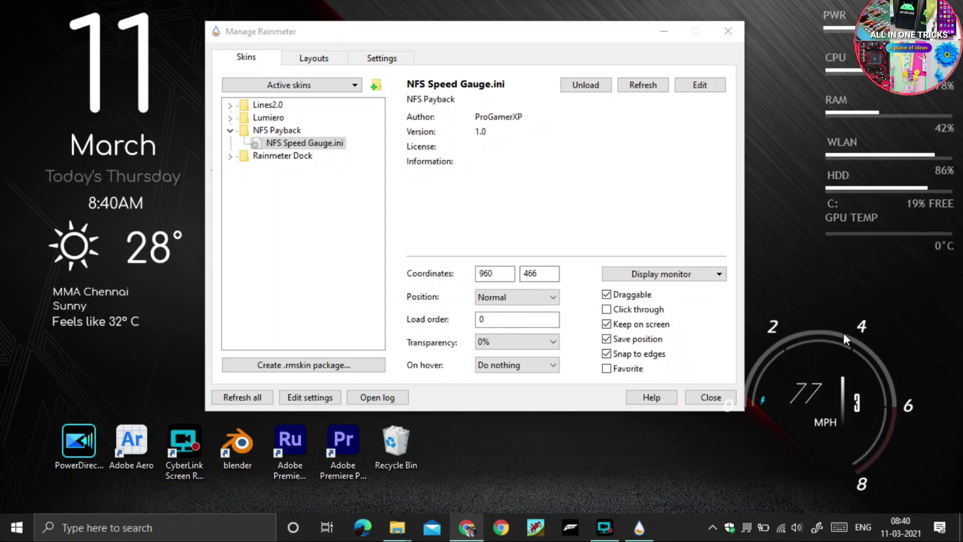
left_click(230, 132)
Load the Rainmeter Dock.ini skin from the Rainmeter Dock folder and close the Rainmeter manager.
left_click(230, 143)
left_click(229, 142)
left_click(229, 143)
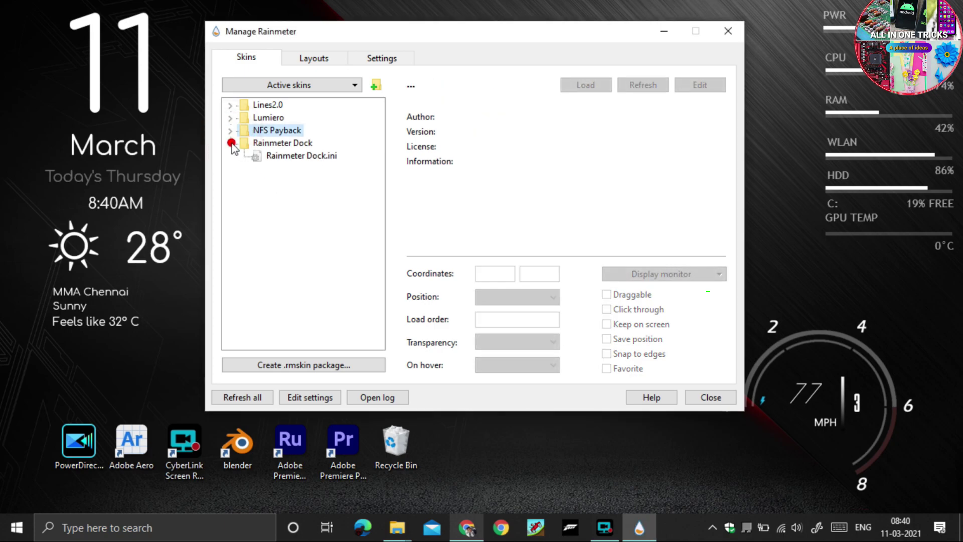
left_click(259, 156)
left_click(586, 85)
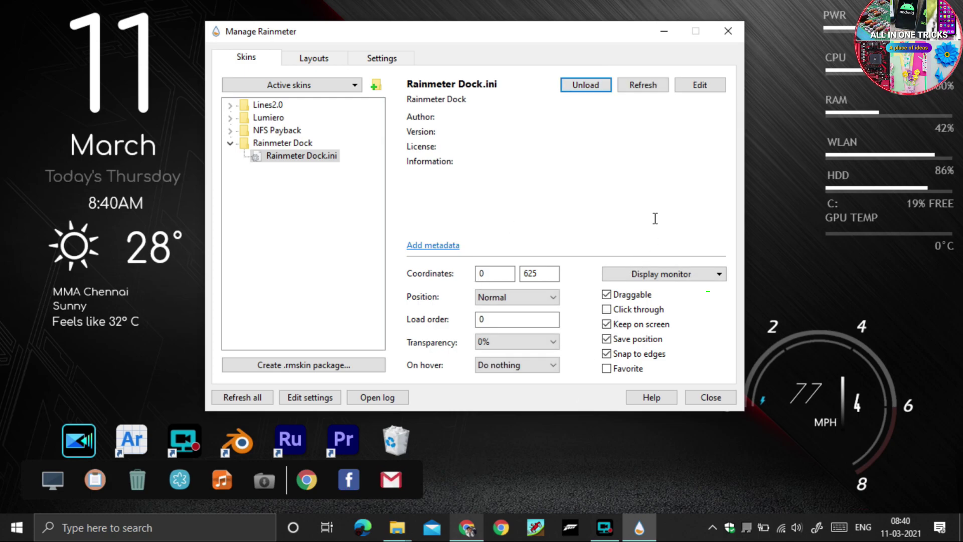
left_click(727, 33)
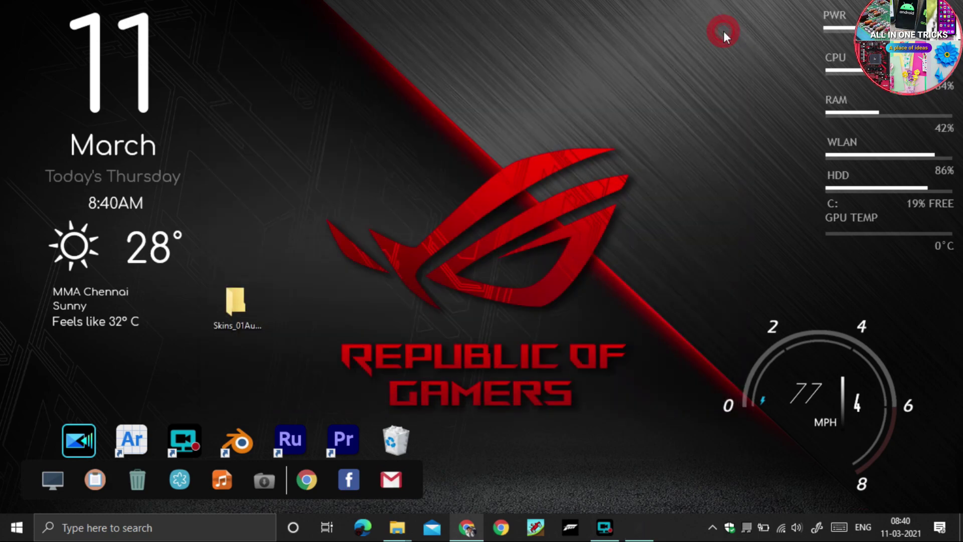
Open the Windows taskbar settings and turn on automatically hiding the taskbar in desktop mode.
right_click(668, 535)
left_click(675, 514)
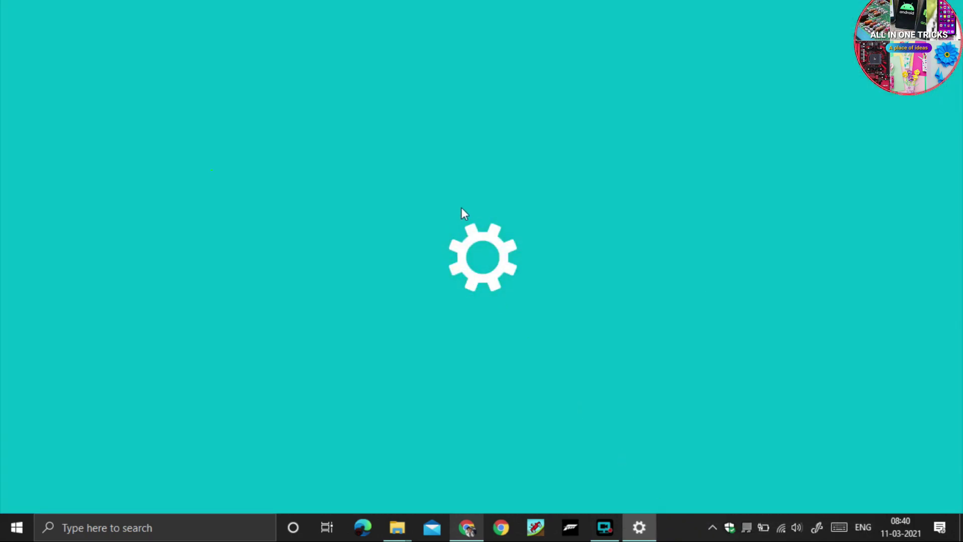
scroll(362, 177, "down", 1)
scroll(363, 182, "up", 1)
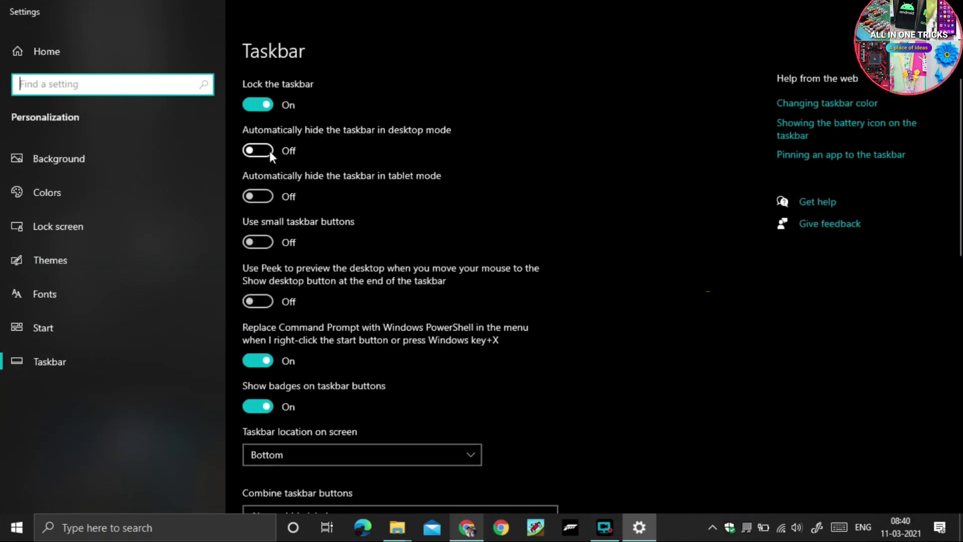
left_click(263, 151)
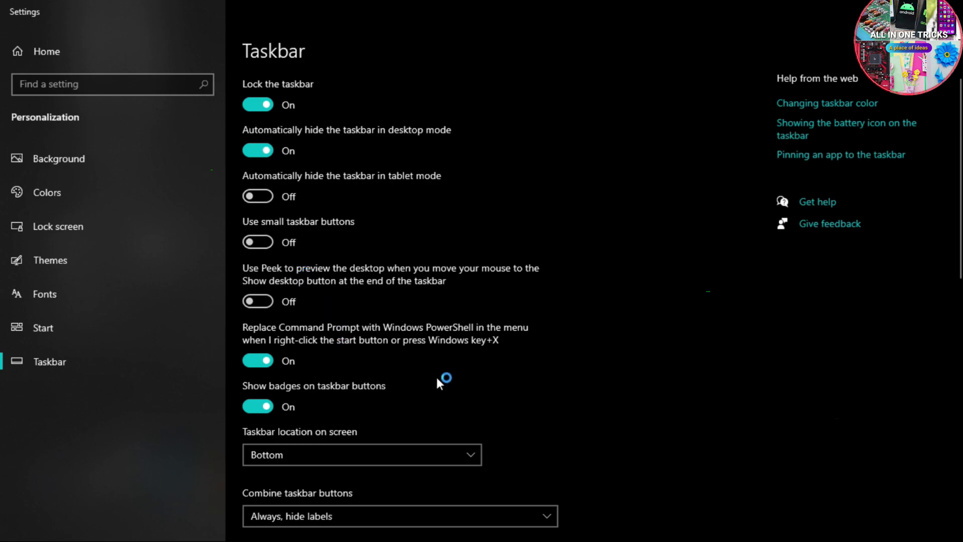